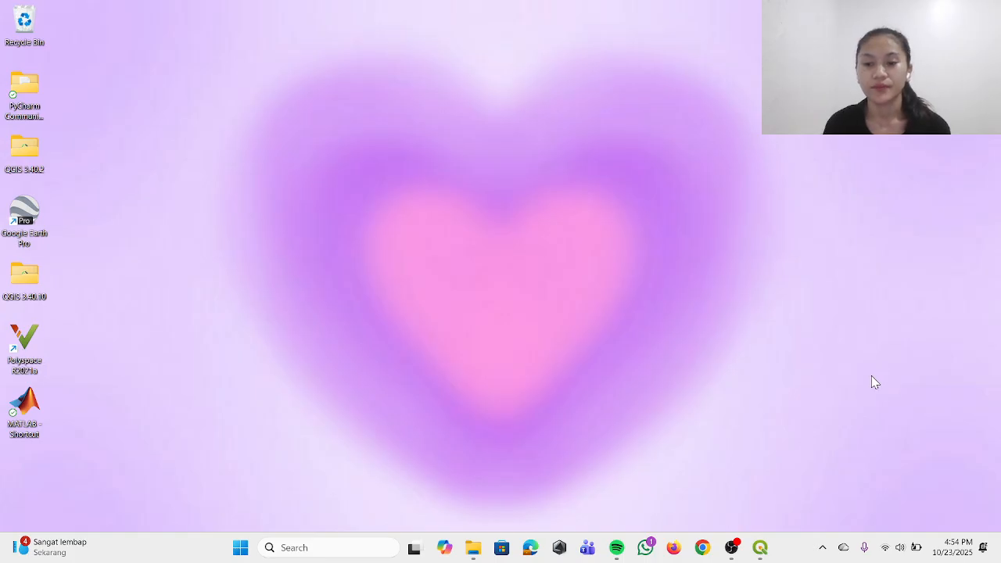
- Switch to QGIS and view the basemap providers offered by QuickMapServices
click(761, 549)
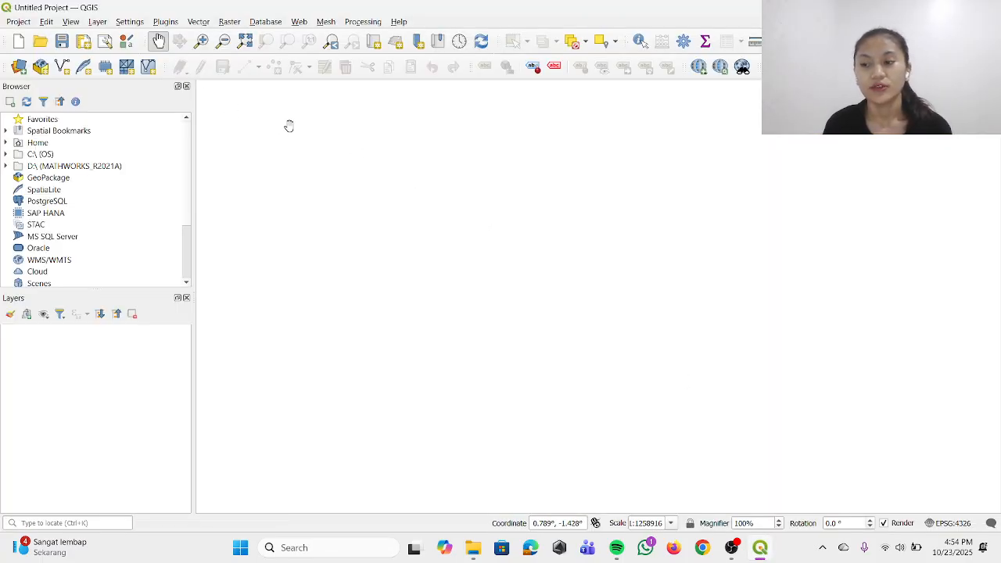
click(301, 24)
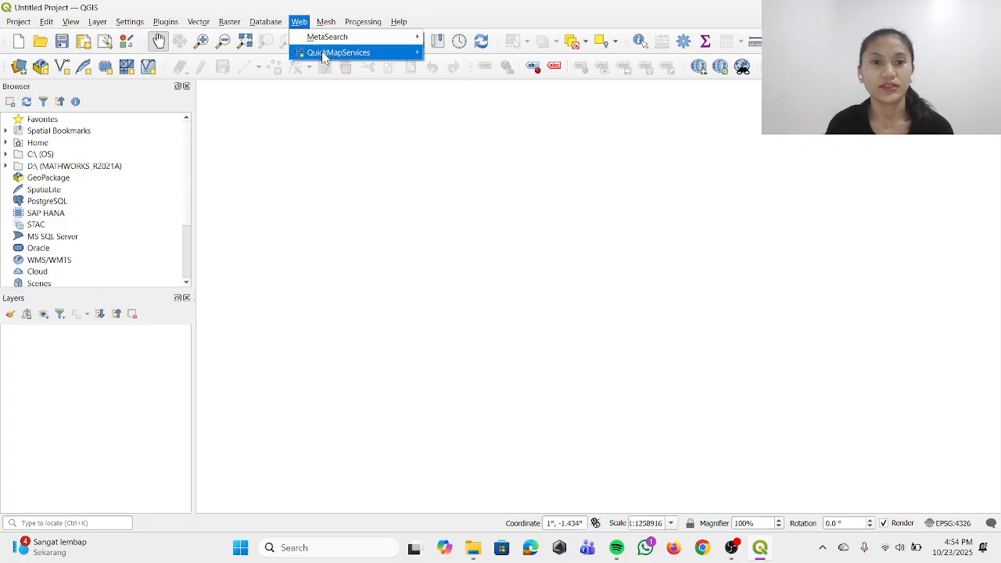
mouse_move(325, 54)
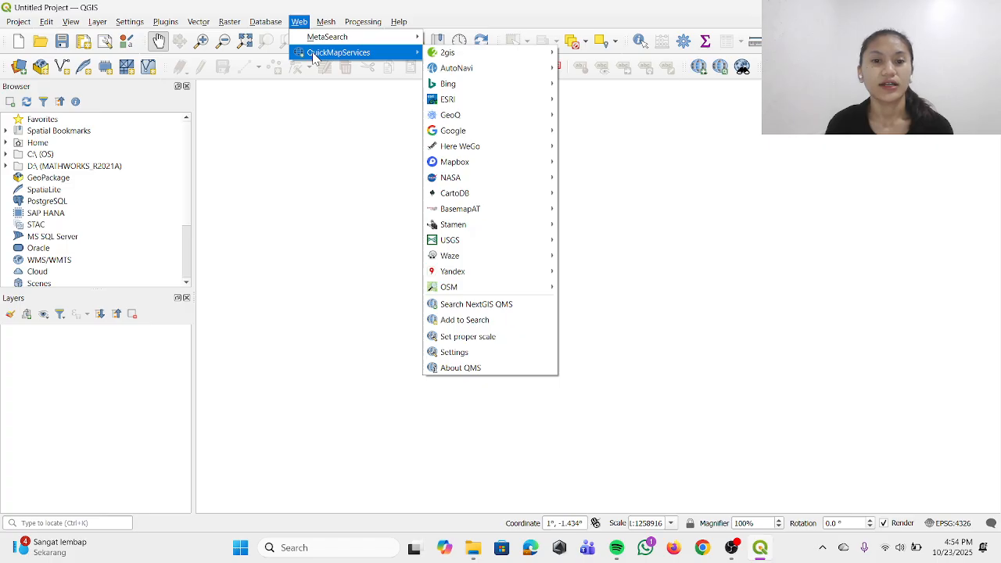
- Search the plugin manager for "quickmap" and view the details of the QuickMapServices plugin
mouse_move(168, 26)
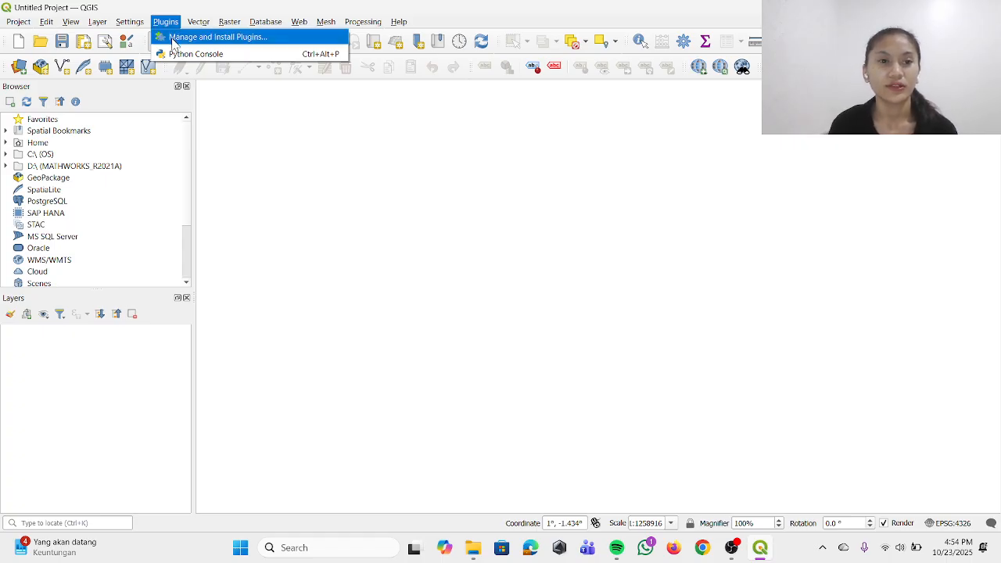
click(274, 39)
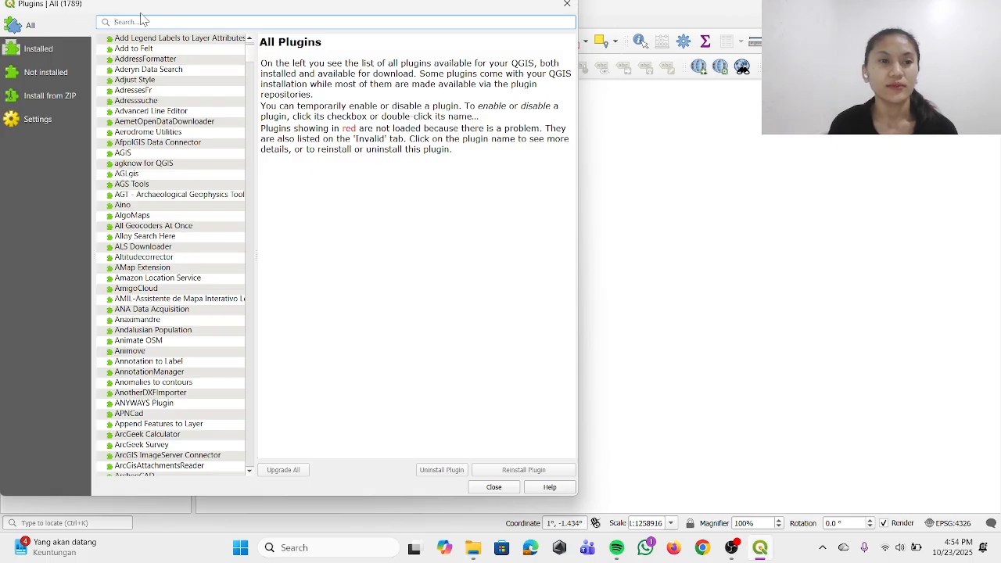
text(qu)
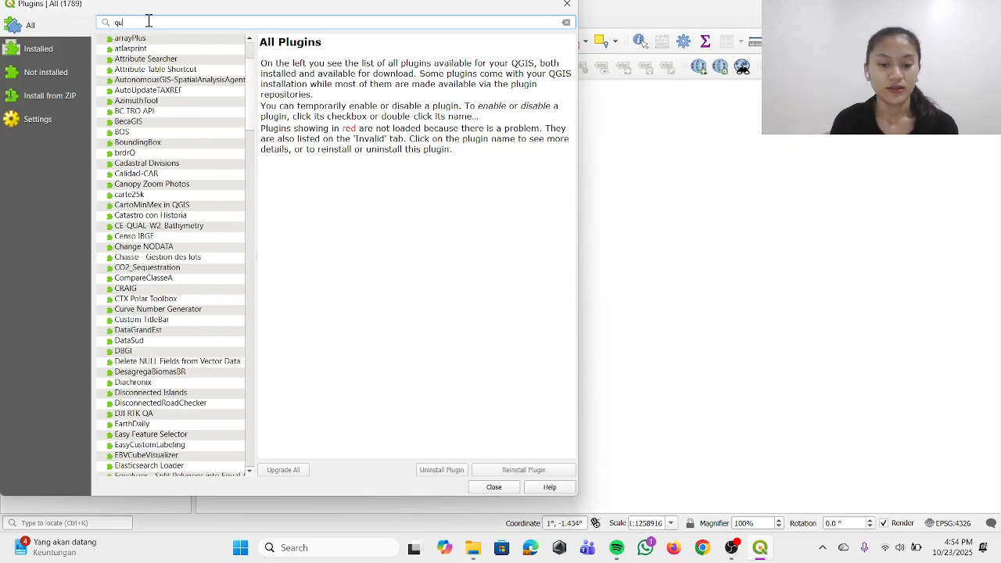
text(ickmap)
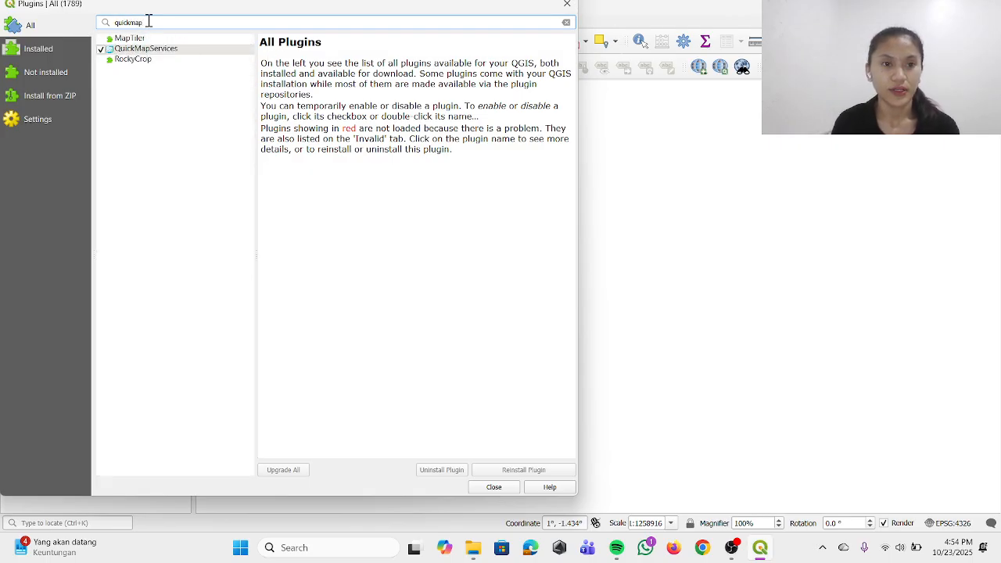
click(149, 49)
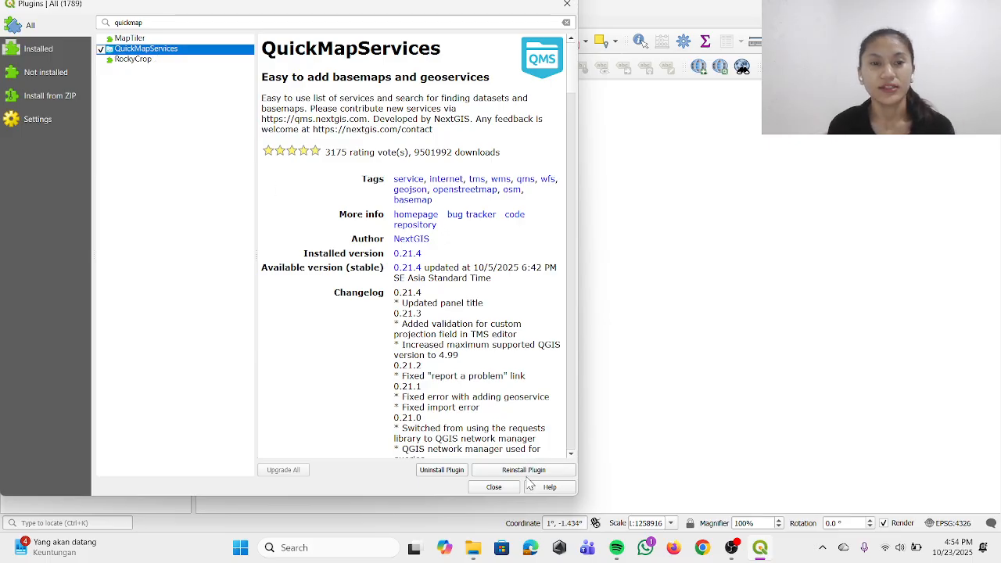
click(568, 6)
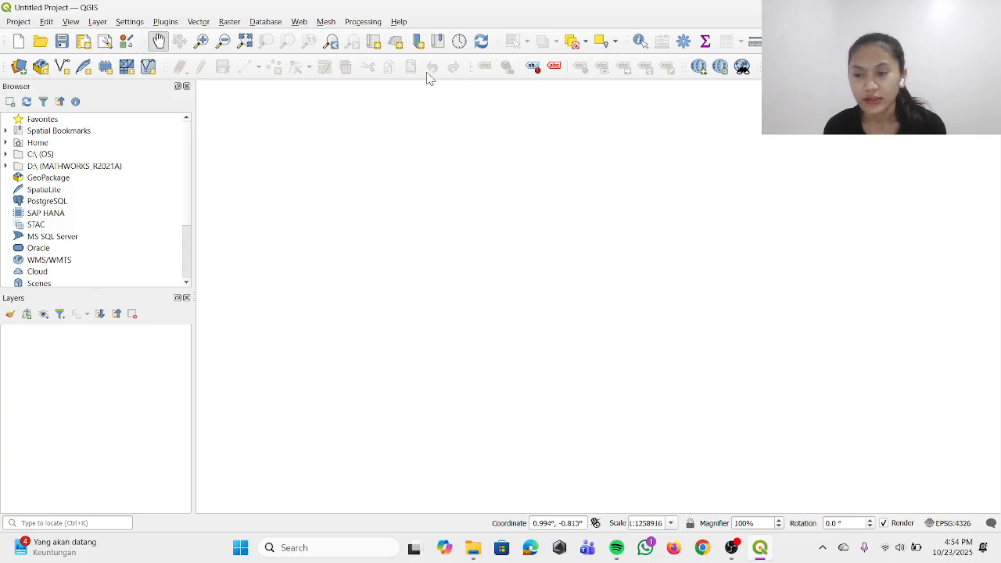
- Add the ESRI Satellite basemap to the project through QuickMapServices
click(301, 22)
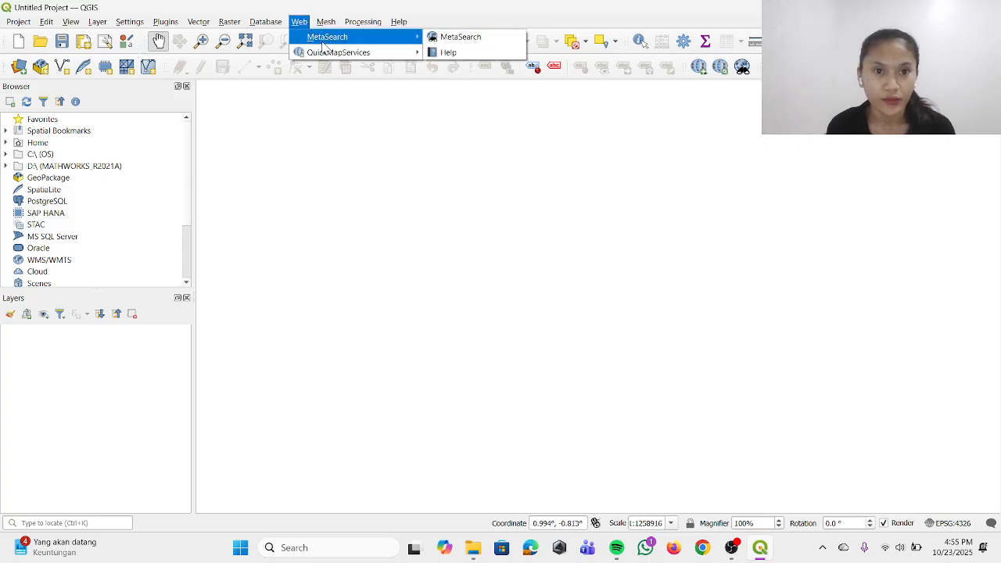
mouse_move(357, 55)
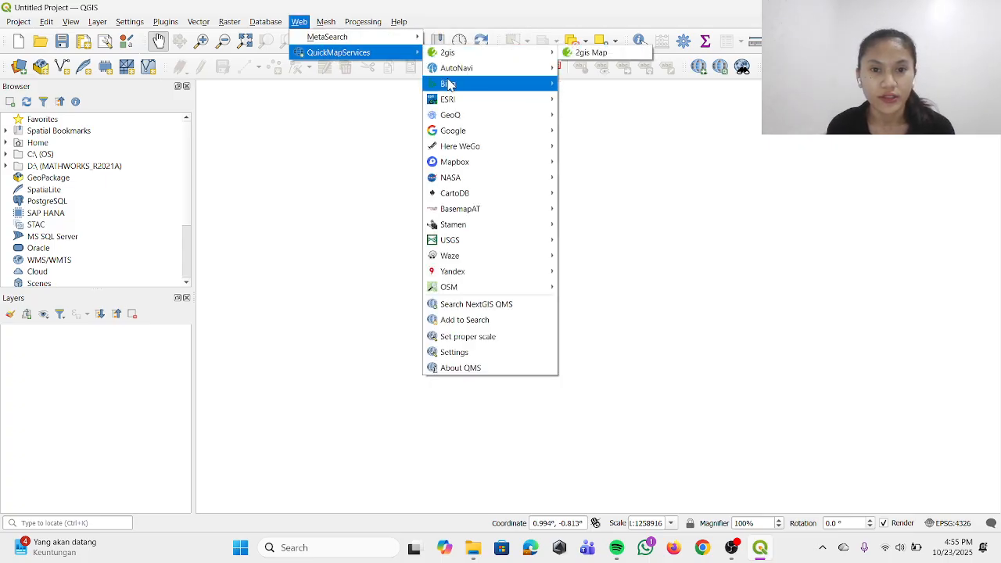
mouse_move(500, 99)
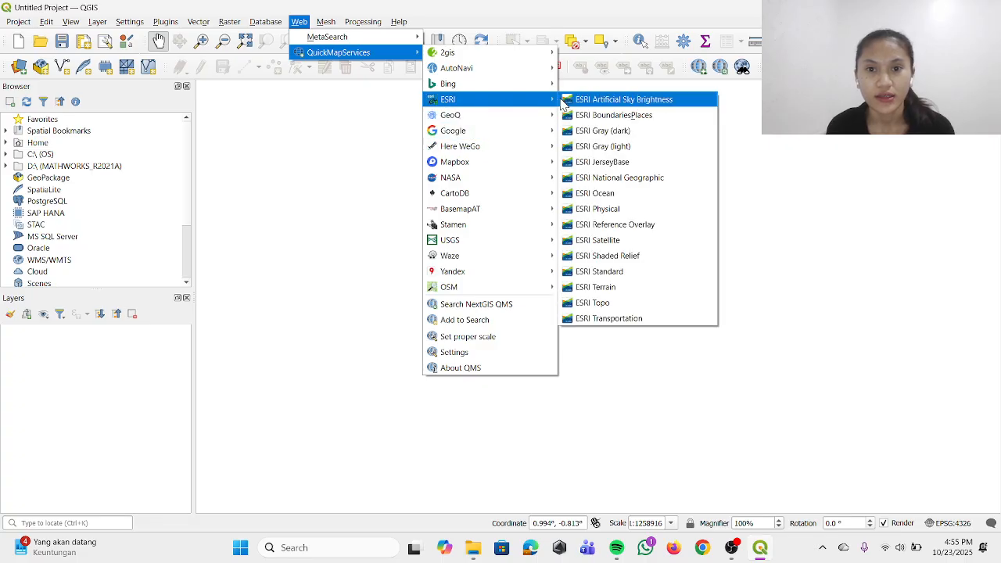
click(608, 240)
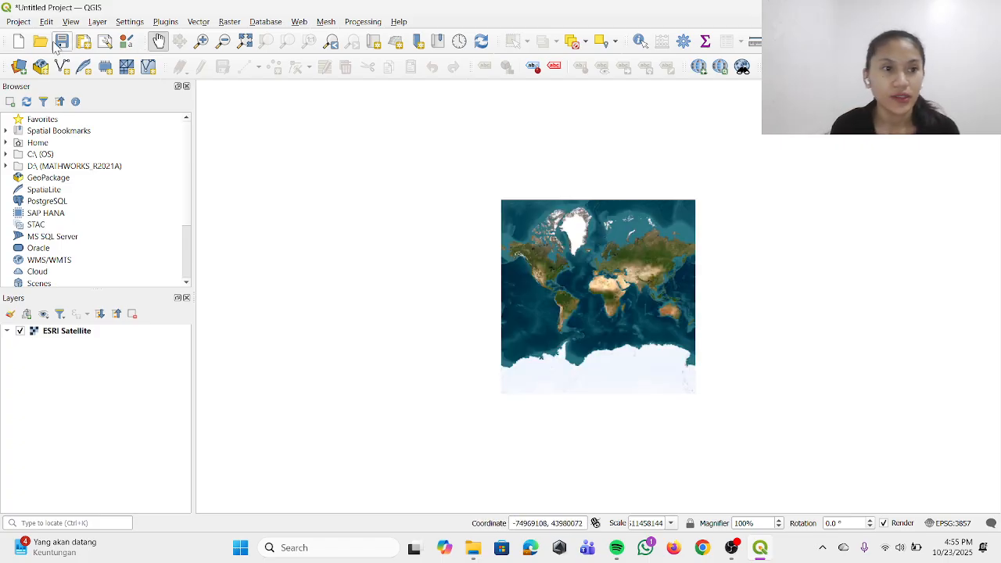
- Add the raster BATNAS_110E-115E_10S-05S_MSL_v1.1.tif from the PRAK APGIS SEM 7 folder as a layer
click(21, 70)
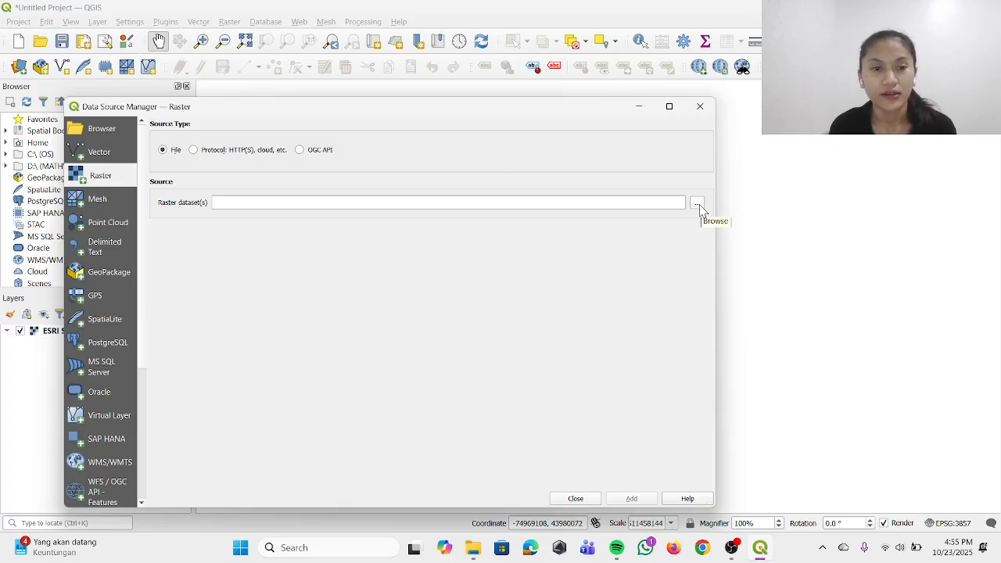
click(699, 205)
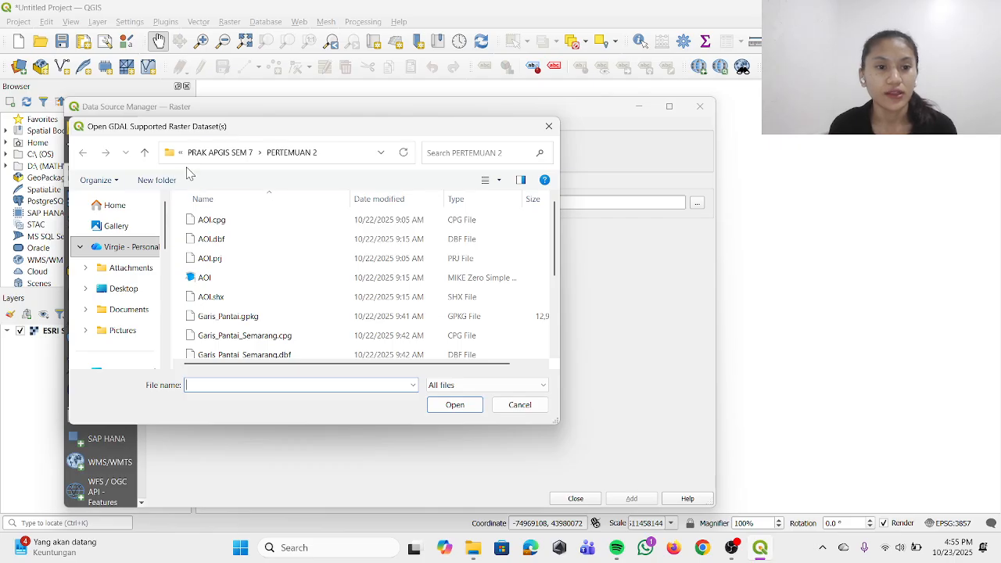
click(218, 153)
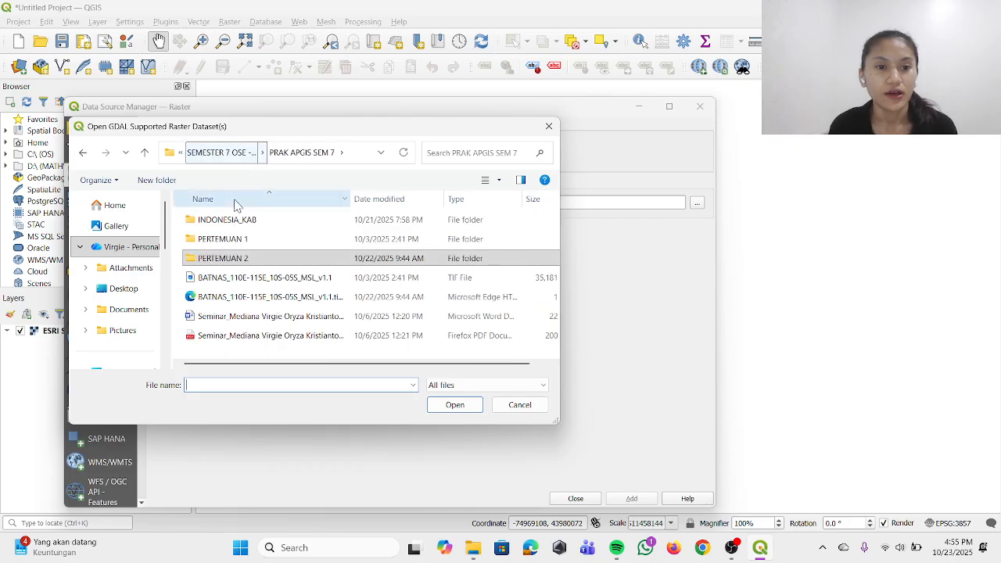
click(247, 284)
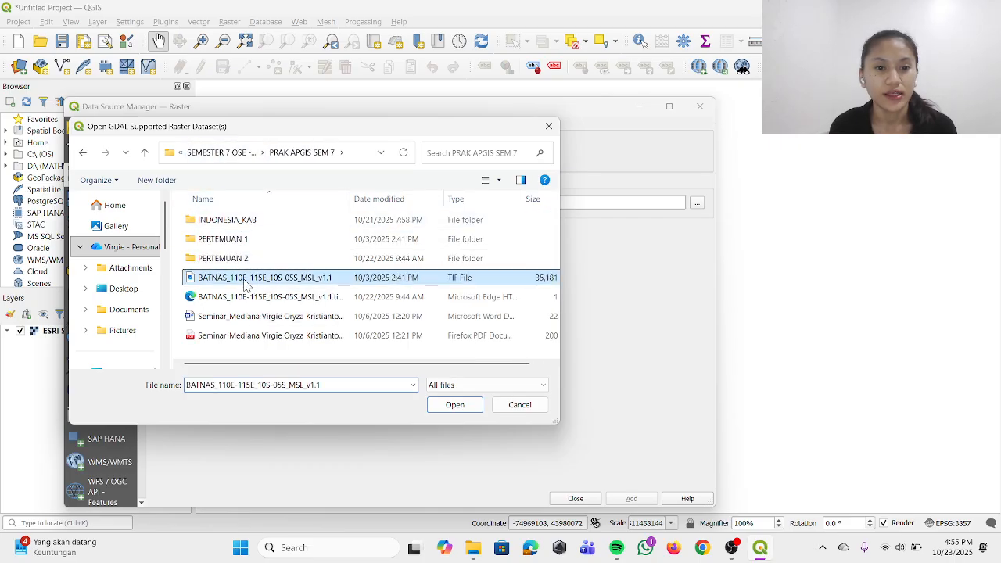
click(449, 411)
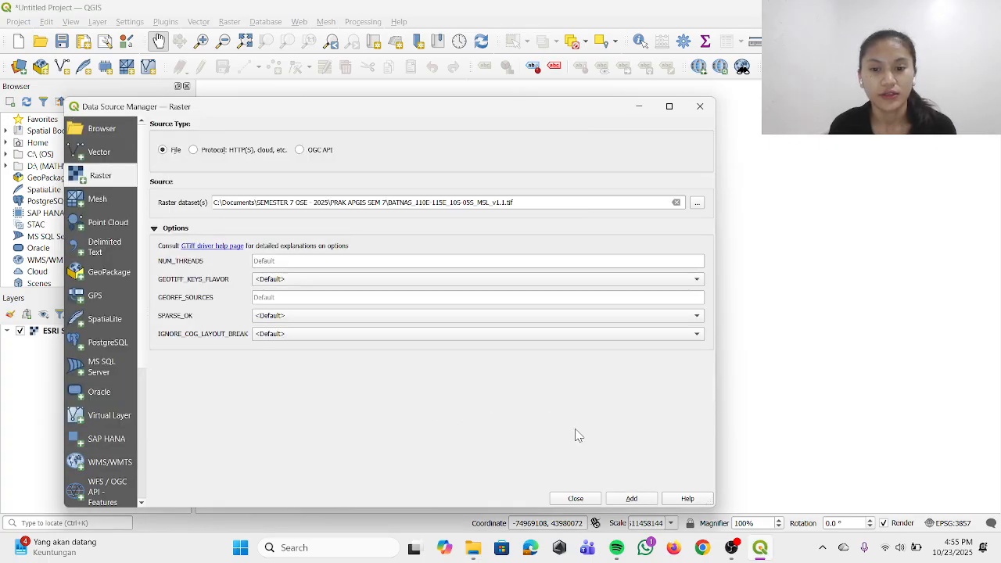
click(631, 498)
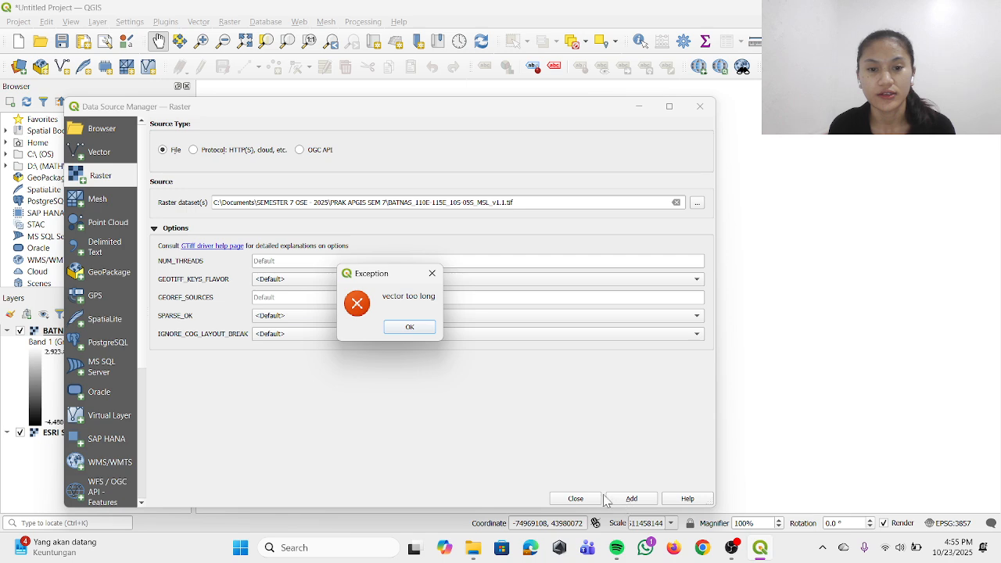
click(424, 332)
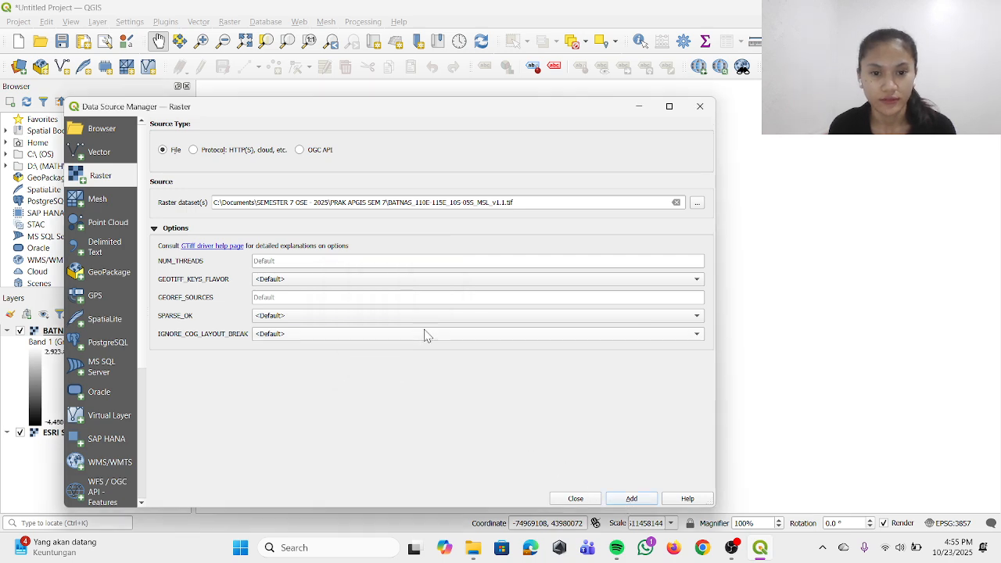
- Add the same BATNAS raster a second time and close the data source manager
drag(521, 107, 505, 156)
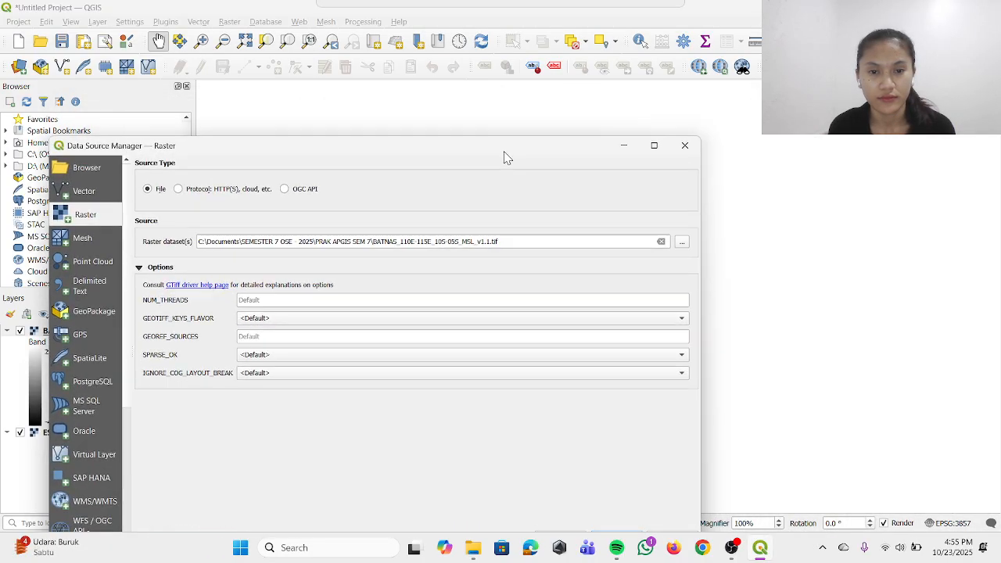
double_click(569, 151)
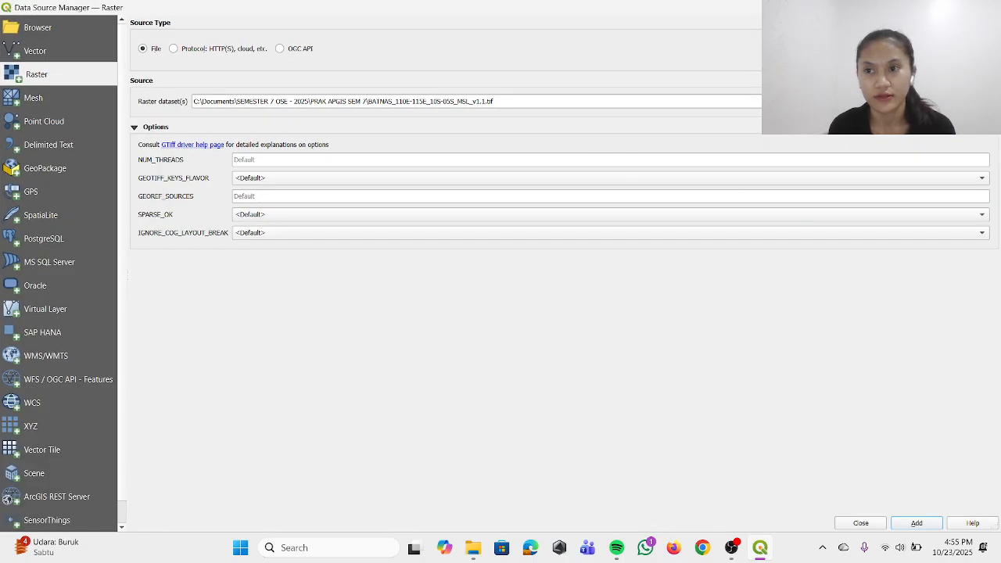
click(954, 8)
drag(548, 151, 567, 75)
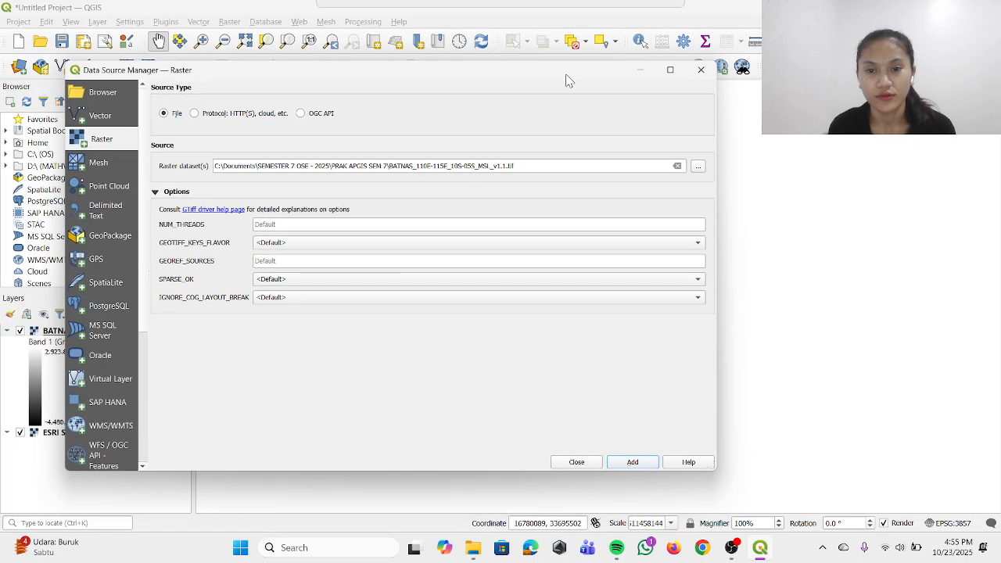
click(632, 462)
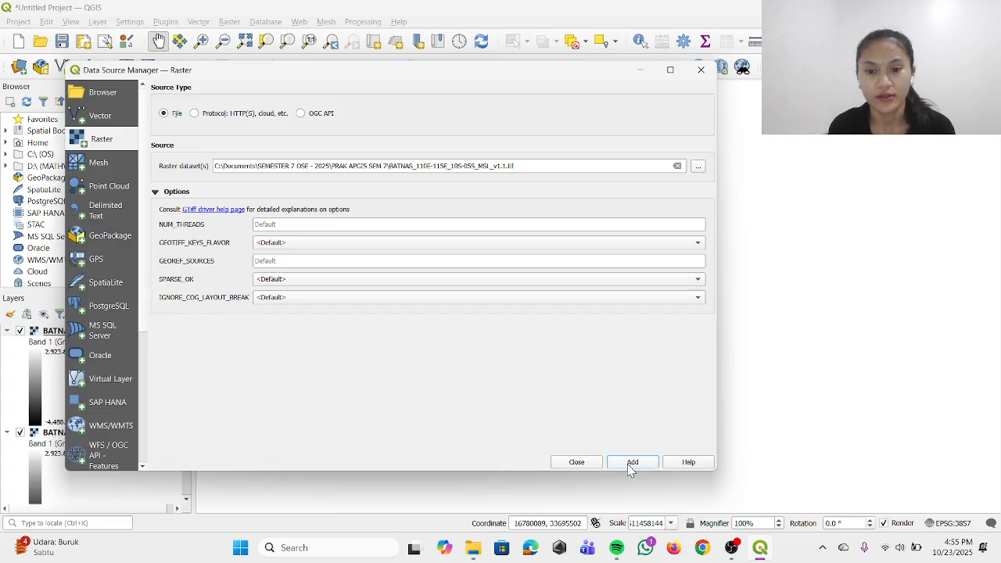
click(411, 290)
click(576, 463)
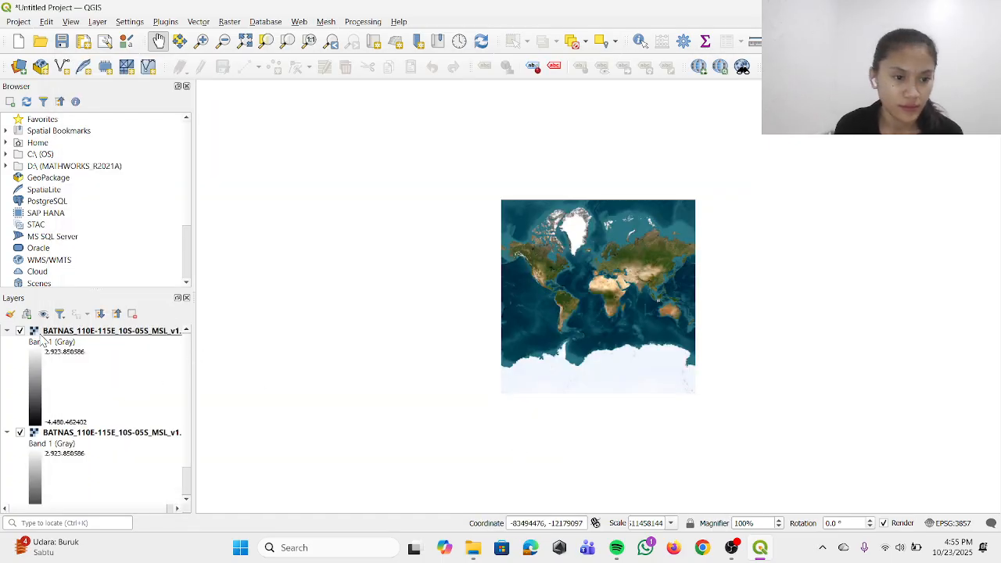
- Remove the duplicate BATNAS raster layer at the head of the layer list
right_click(70, 335)
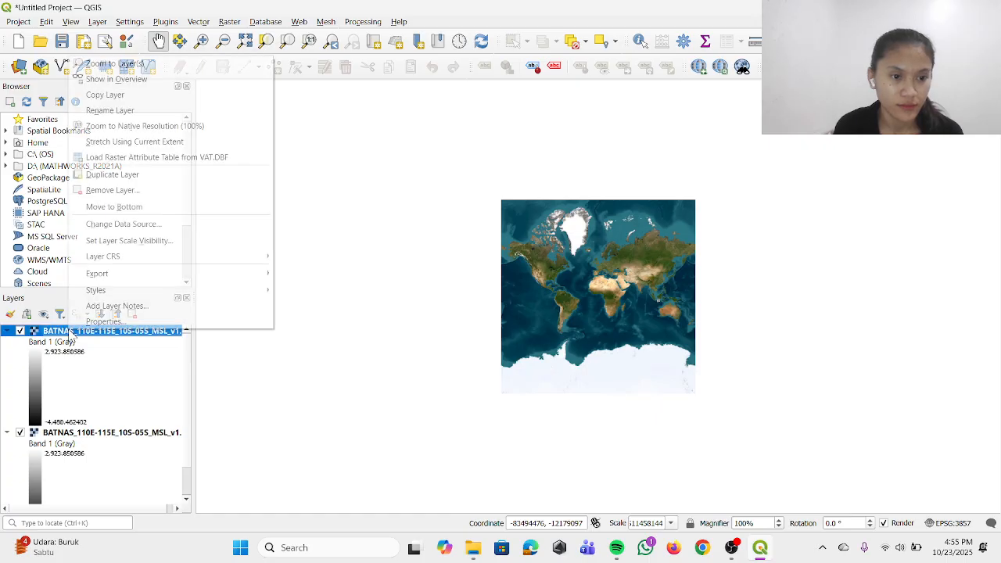
mouse_move(104, 294)
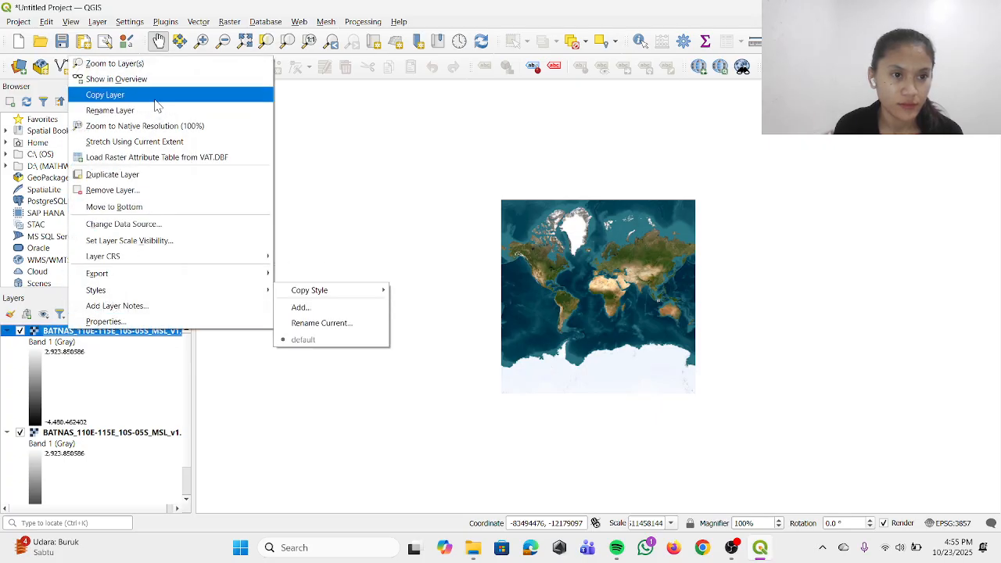
click(143, 191)
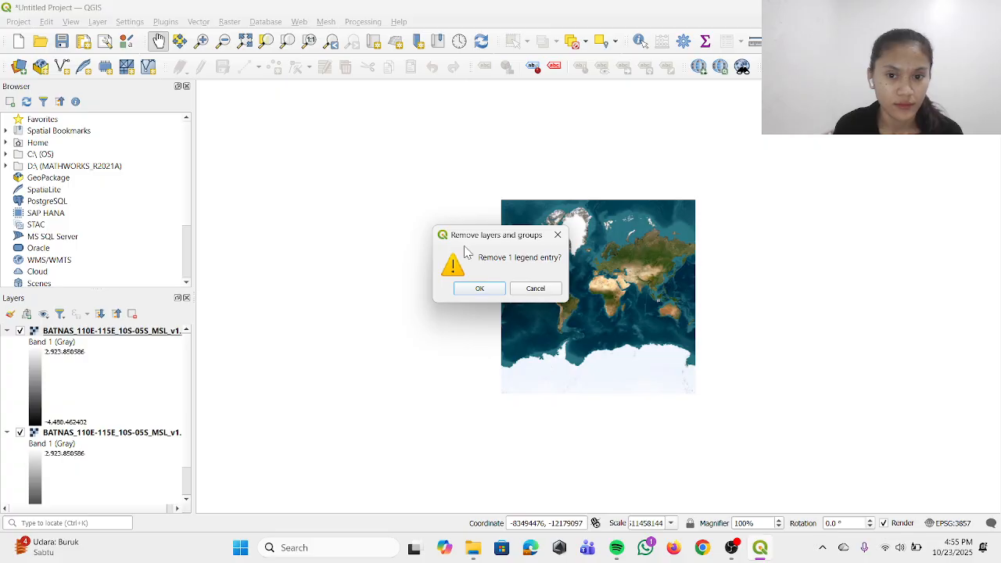
click(474, 288)
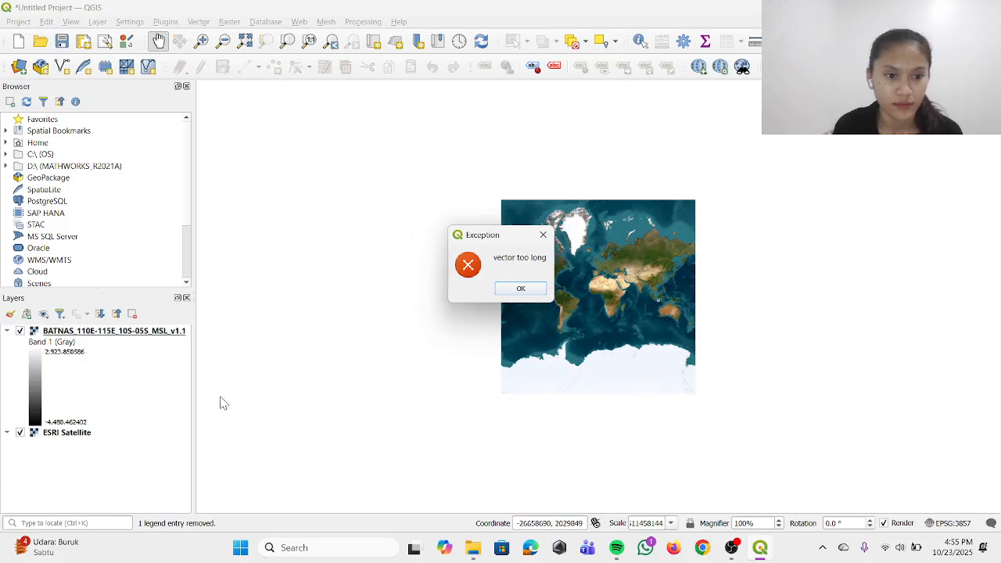
click(520, 289)
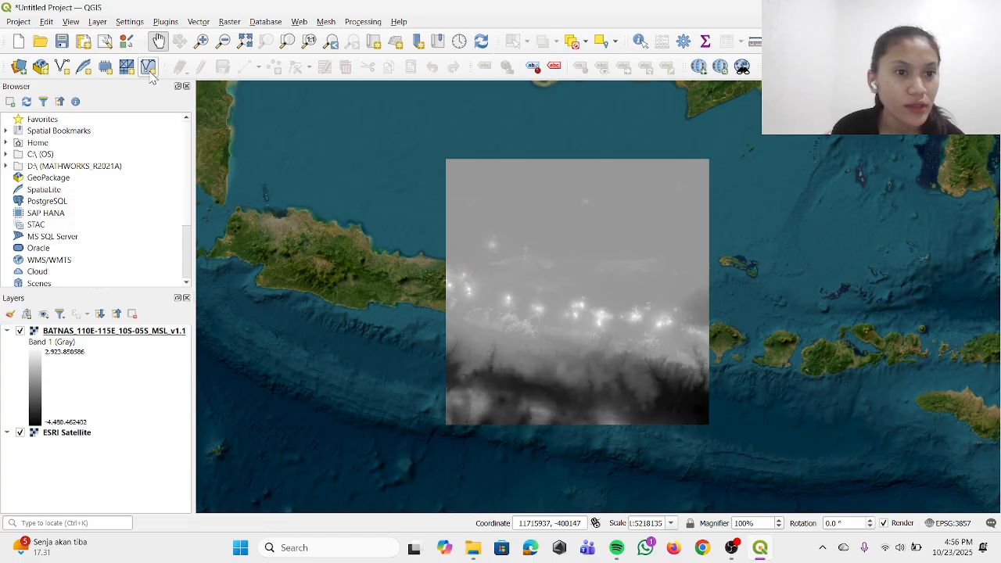
- Define a new shapefile layer named AOI with Polygon geometry and enter ID as a new field name
click(63, 69)
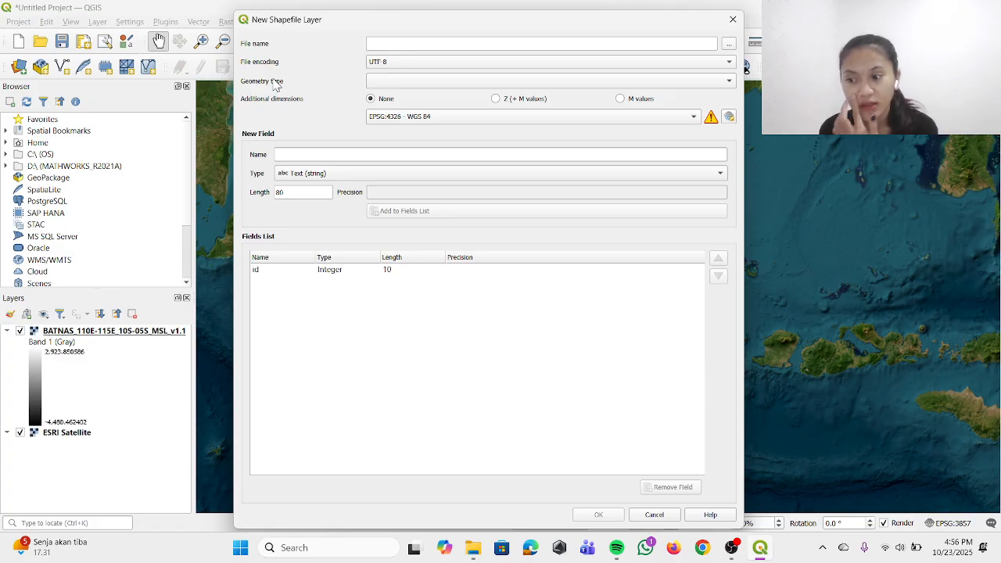
click(404, 47)
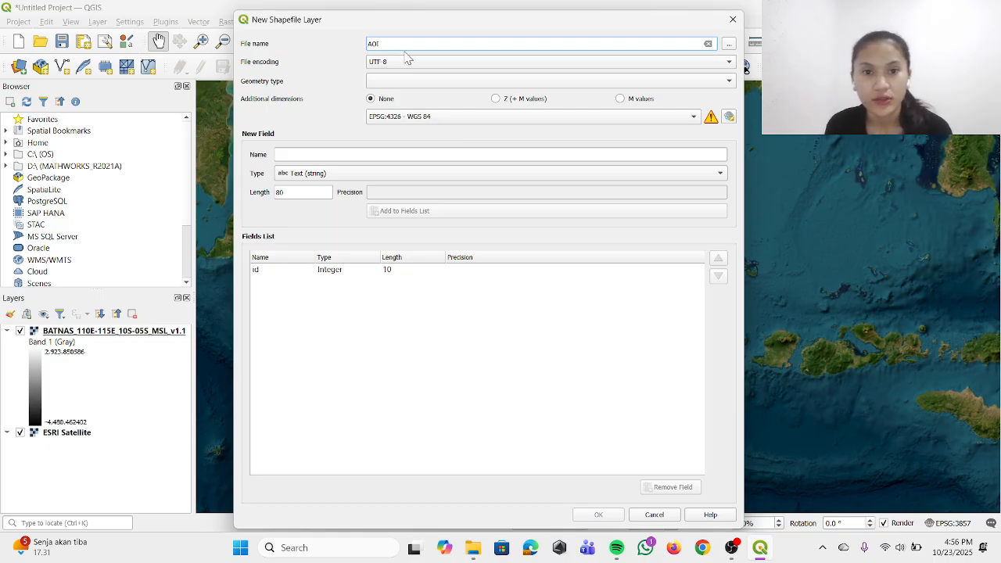
click(420, 81)
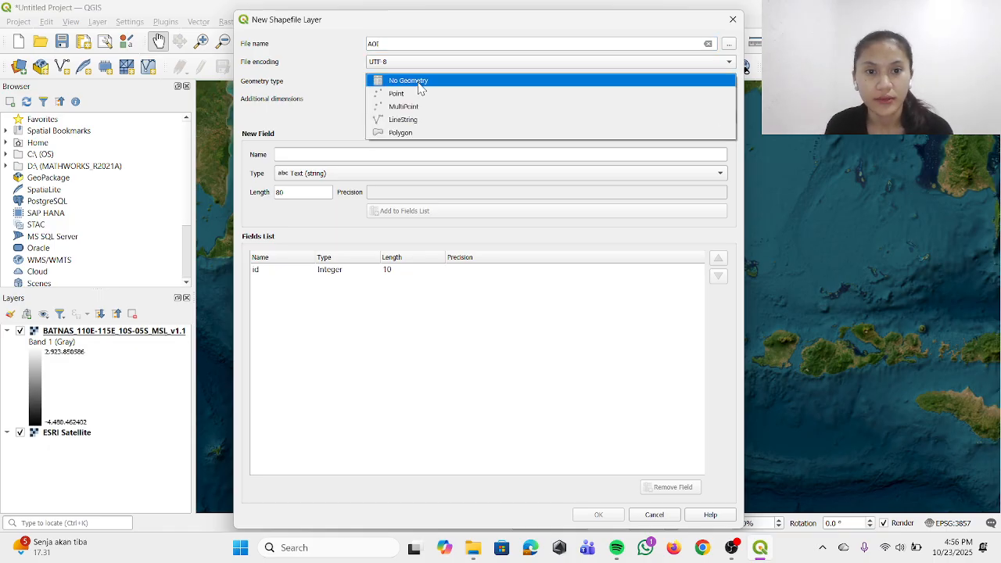
click(427, 134)
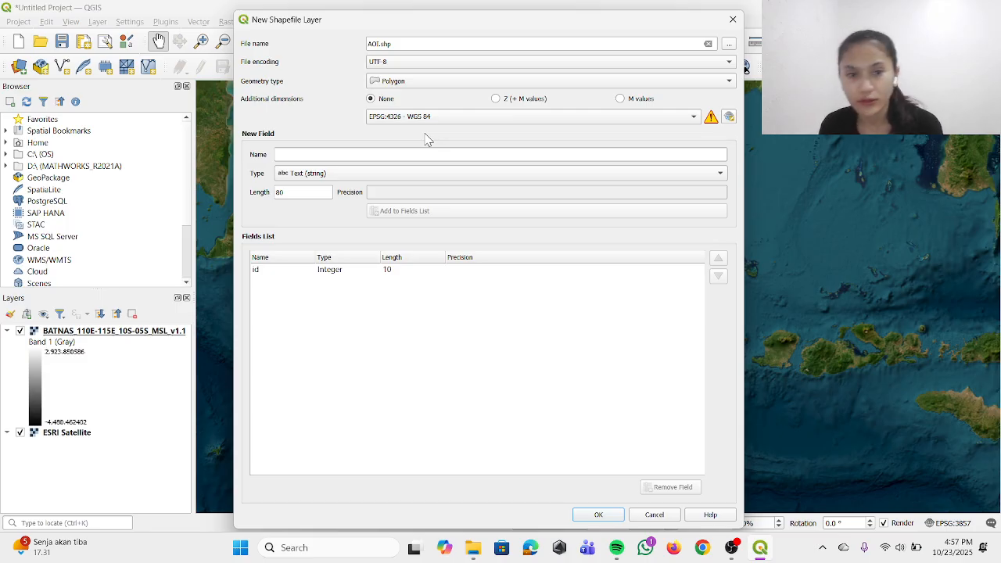
click(443, 156)
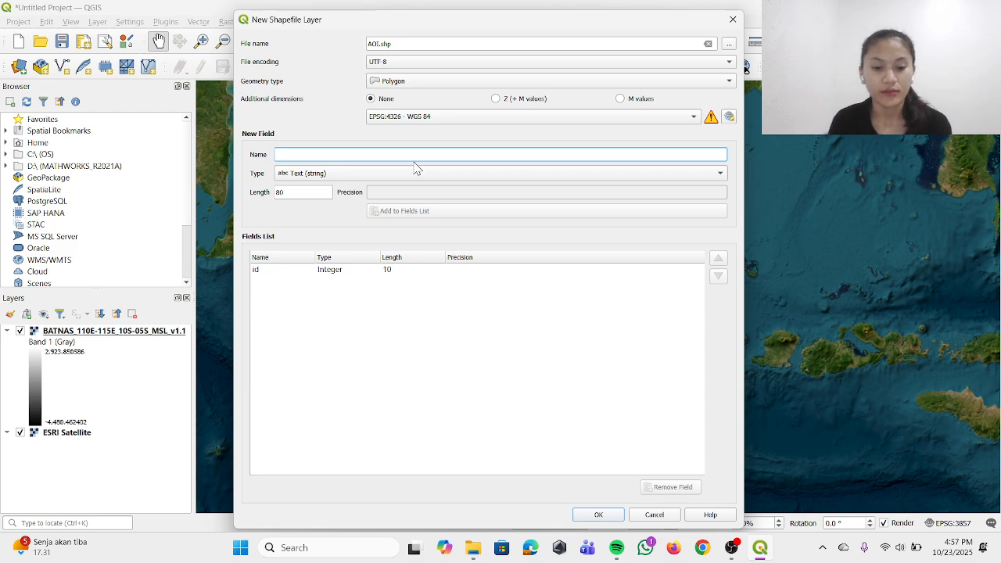
text(ID)
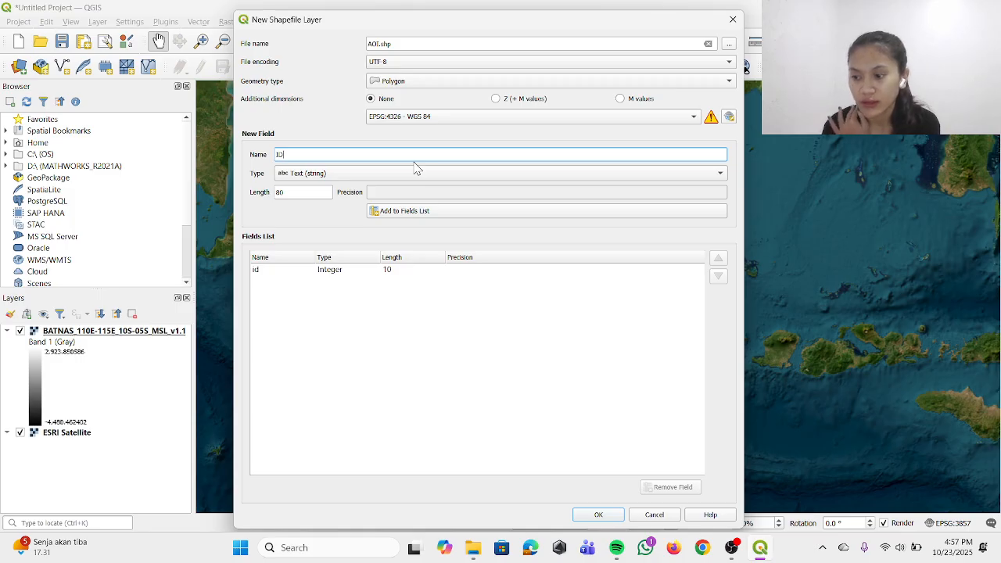
- Set the output file to AOI_1 in PRAK APGIS SEM 7\PERTEMUAN 2 and create the layer, discarding the unadded ID field
click(728, 45)
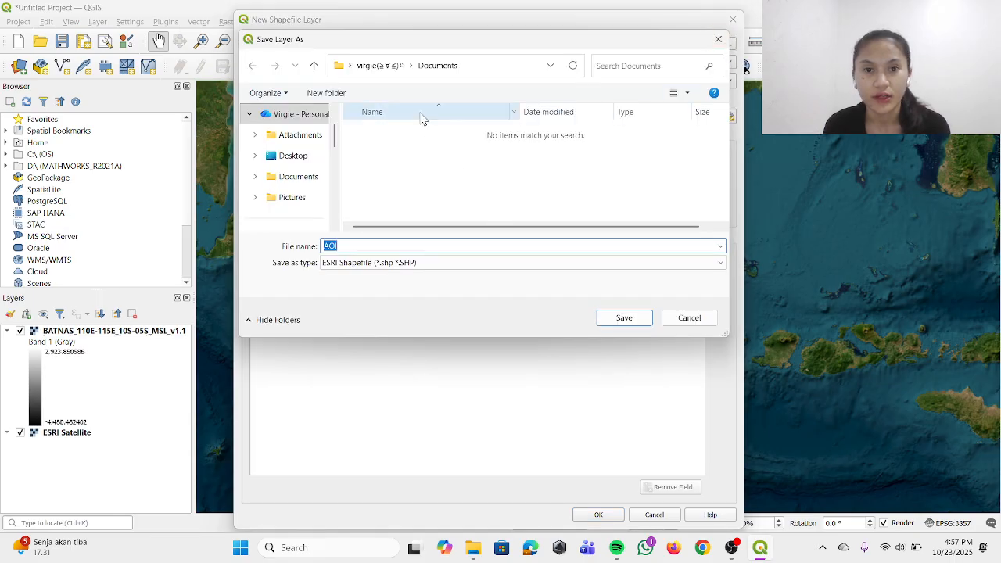
scroll(288, 205, down, 2)
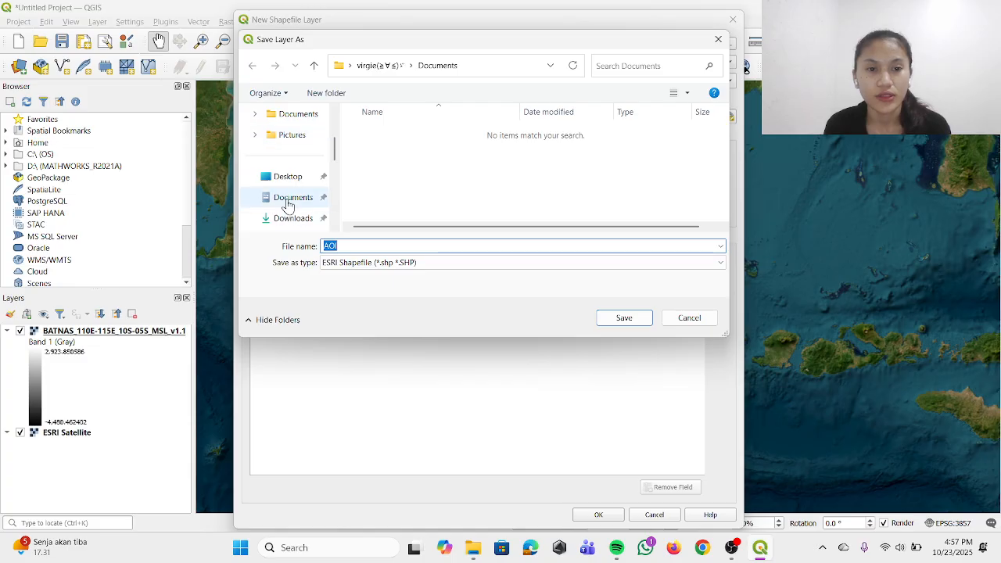
click(288, 201)
scroll(438, 168, down, 10)
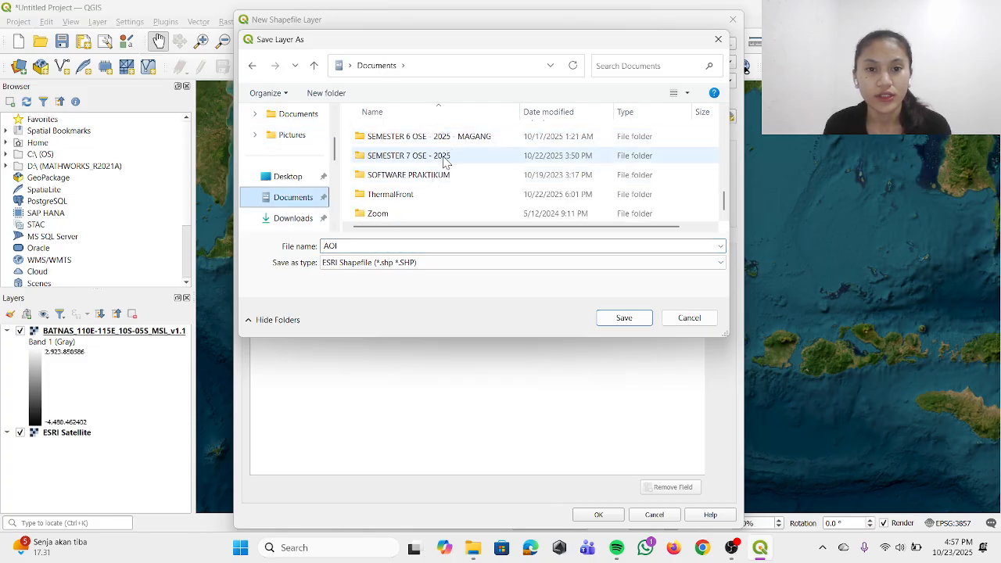
double_click(444, 157)
double_click(432, 171)
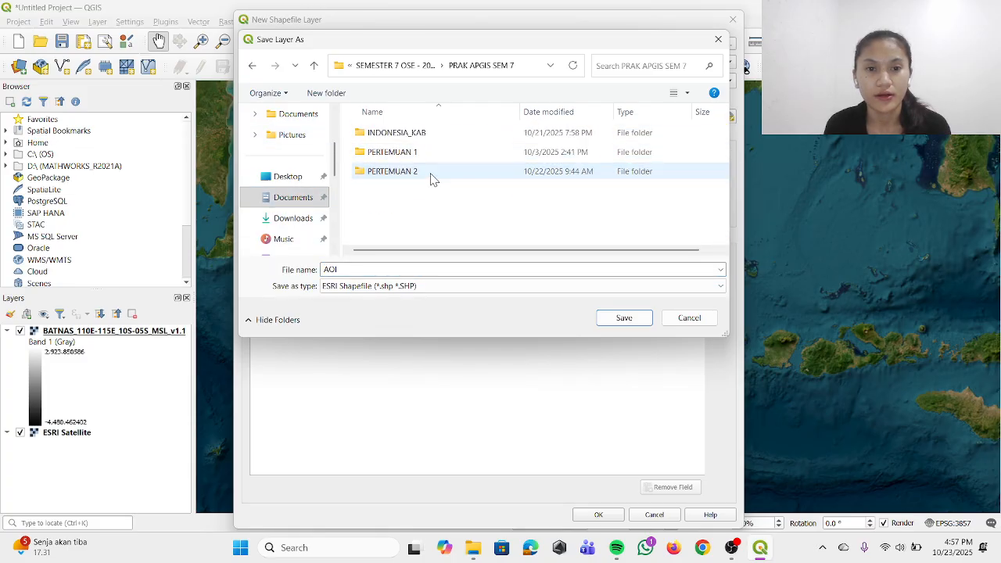
double_click(432, 173)
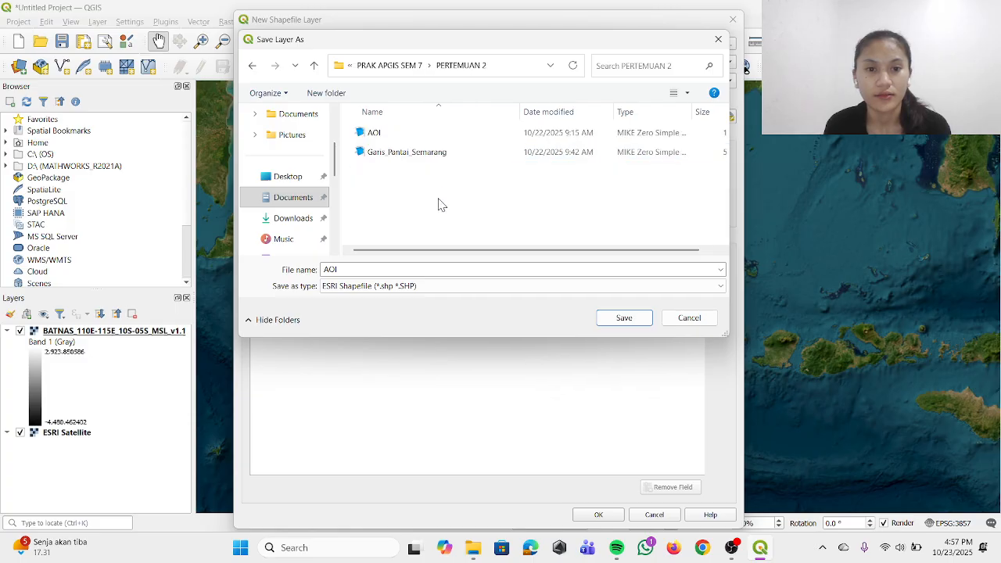
double_click(407, 269)
click(352, 268)
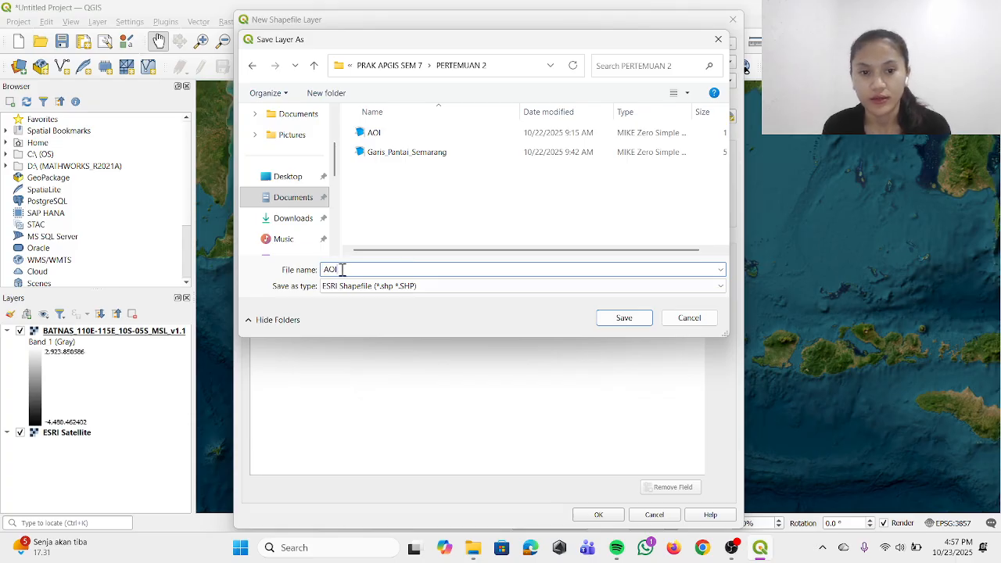
key(BackSpace)
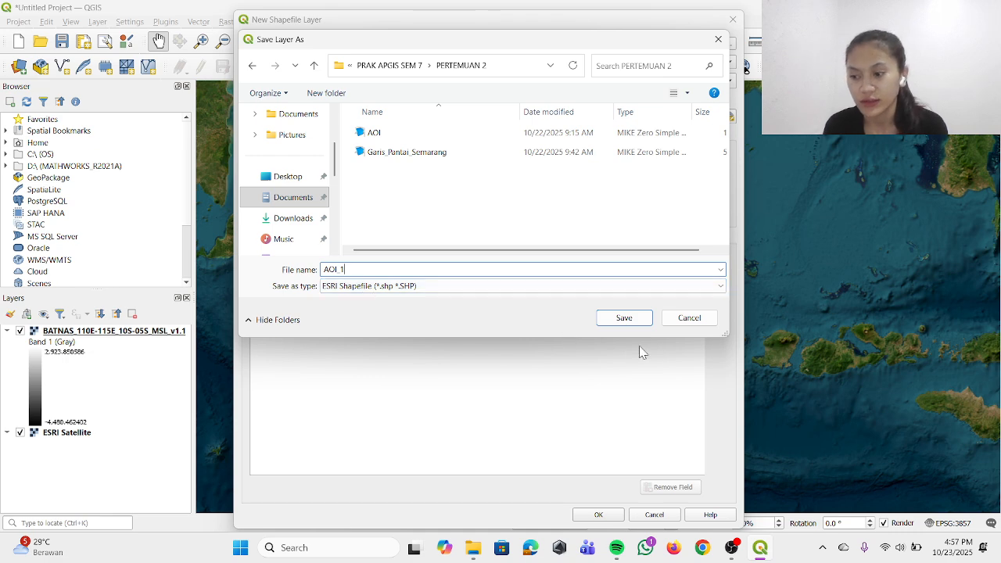
click(634, 317)
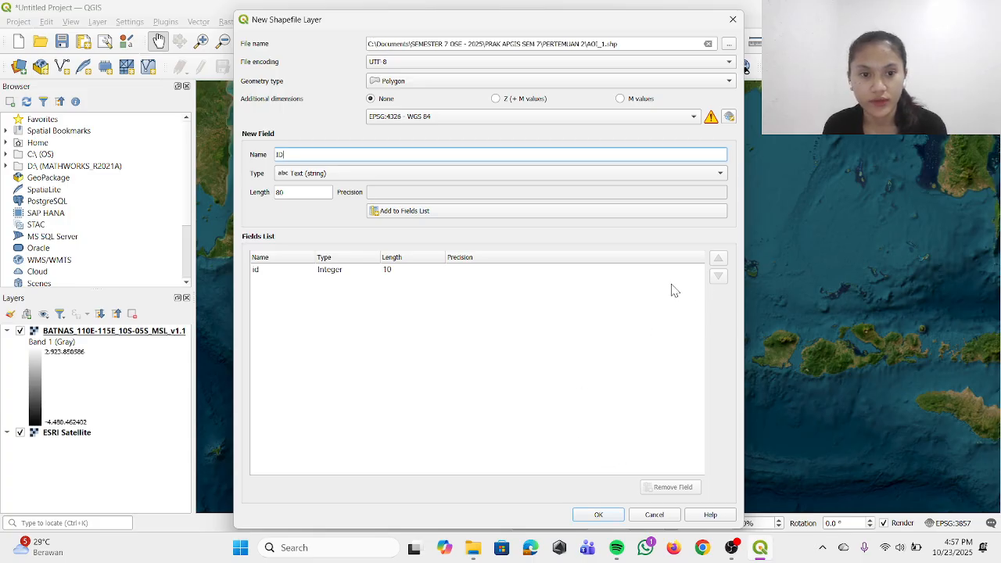
click(599, 515)
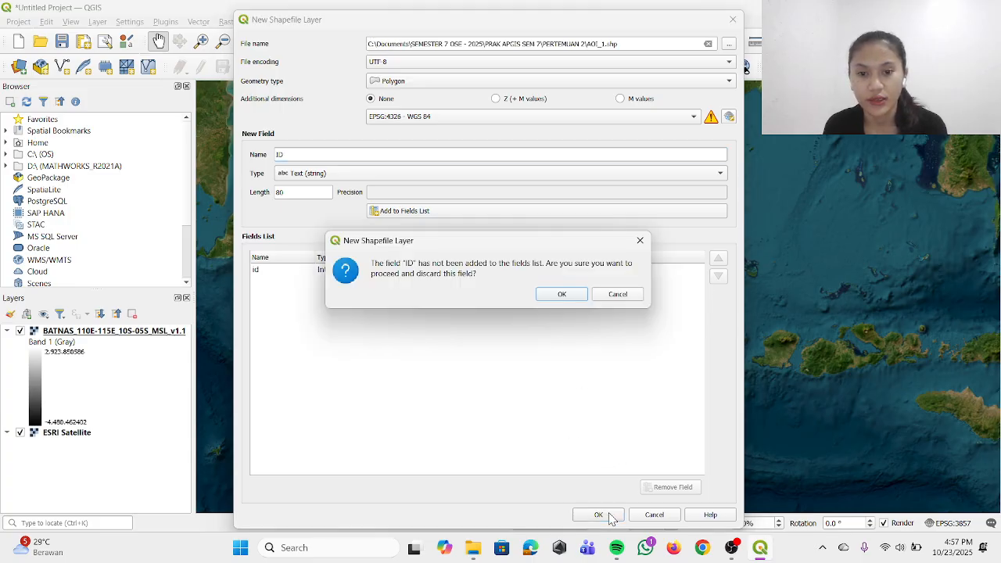
click(561, 294)
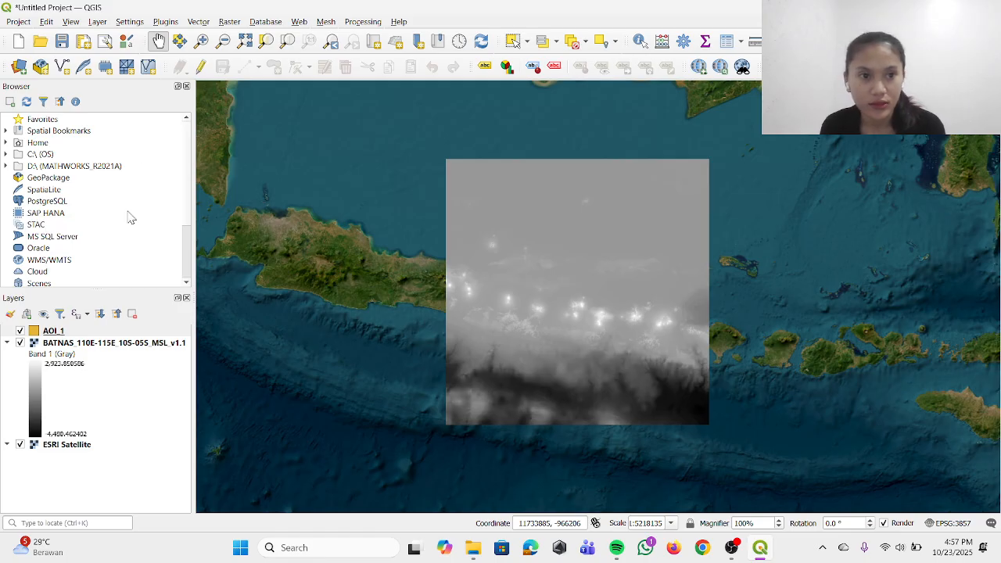
- Enable editing on the AOI_1 layer, then hide the BATNAS raster layer and collapse its legend
click(201, 69)
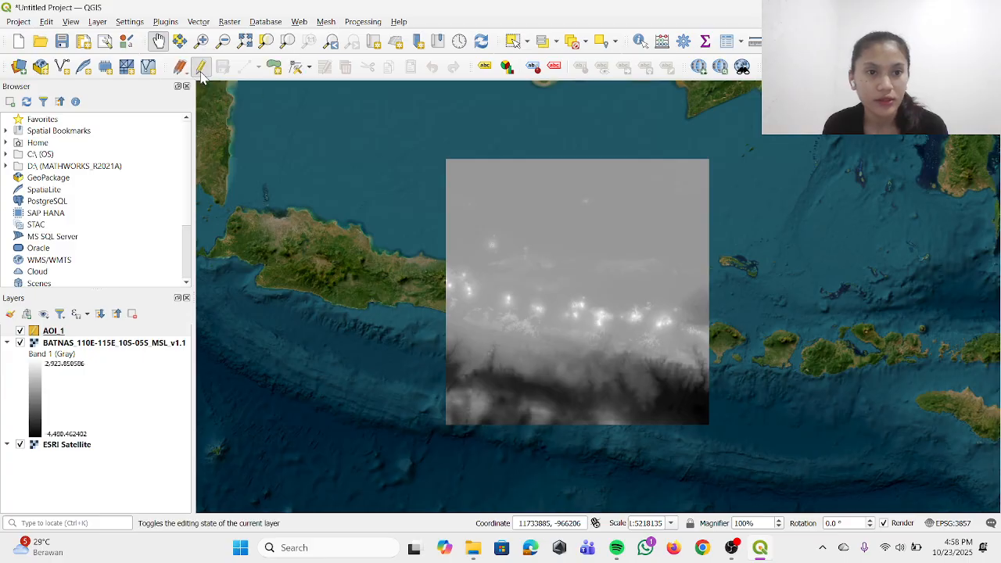
click(20, 344)
click(8, 344)
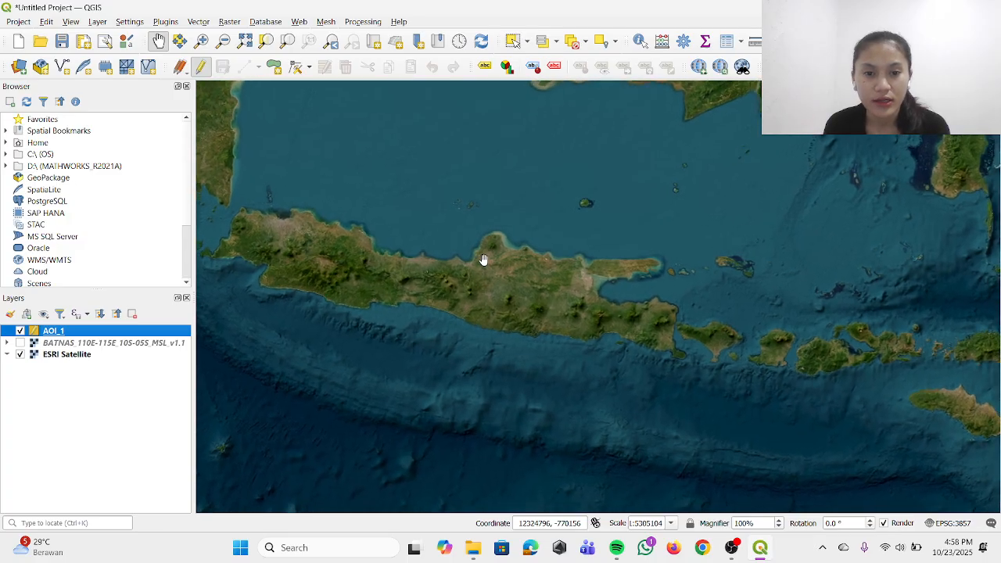
- Digitize a four-cornered AOI polygon with straight segments over the city coastline and bay west of Java's northern peninsula, with id 0
scroll(483, 260, up, 2)
scroll(447, 235, up, 2)
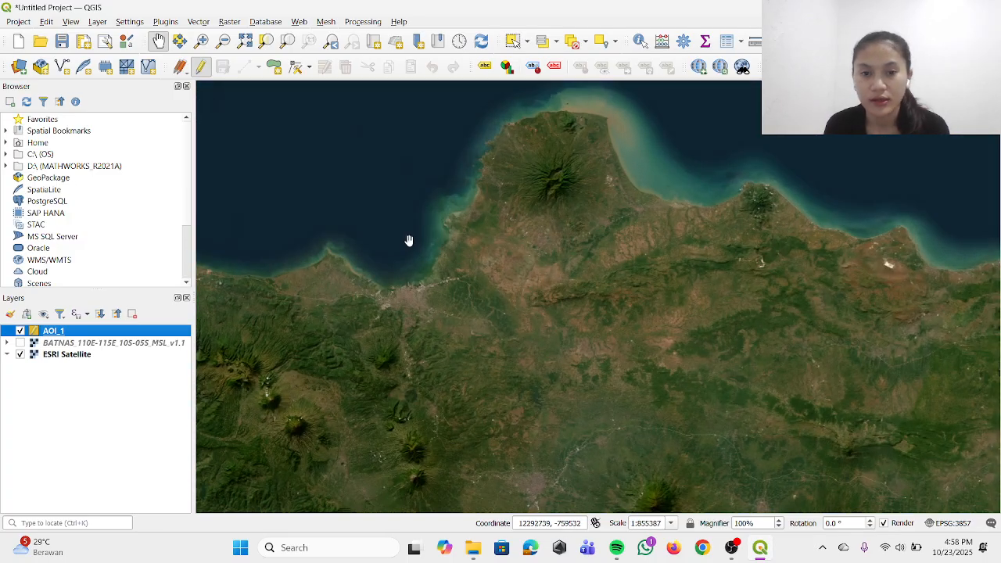
scroll(500, 266, up, 2)
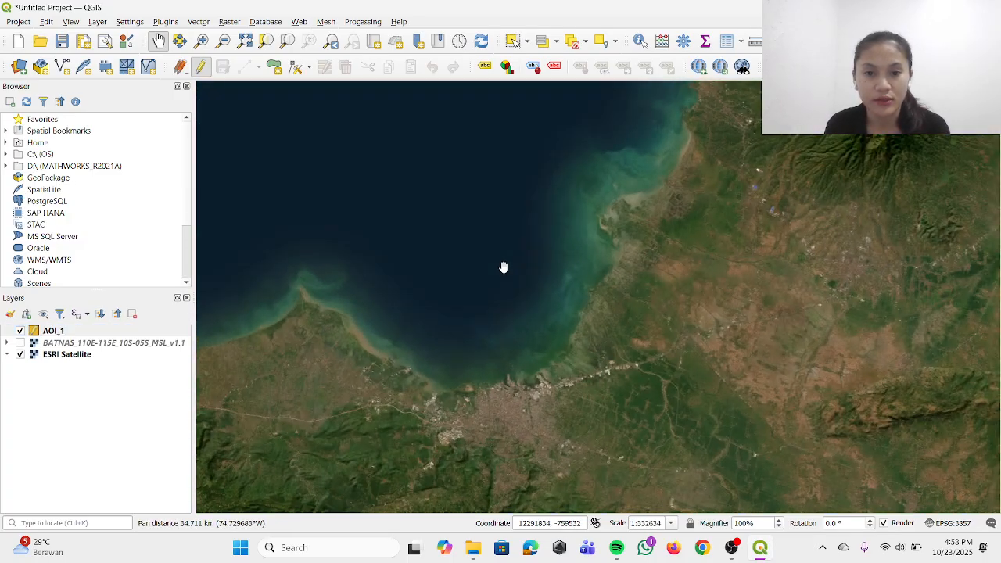
drag(498, 298, 565, 261)
scroll(476, 315, up, 1)
scroll(558, 249, down, 1)
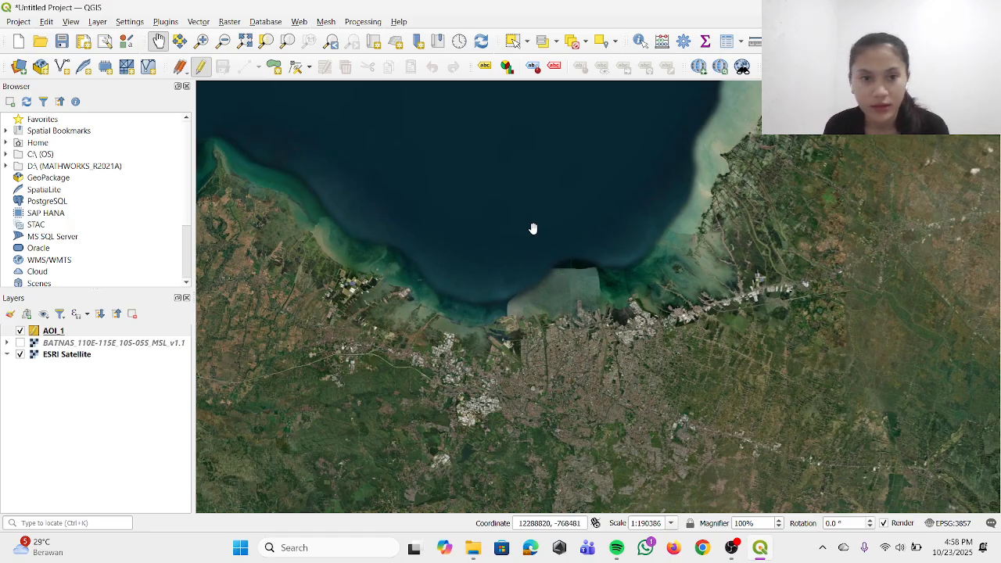
click(258, 67)
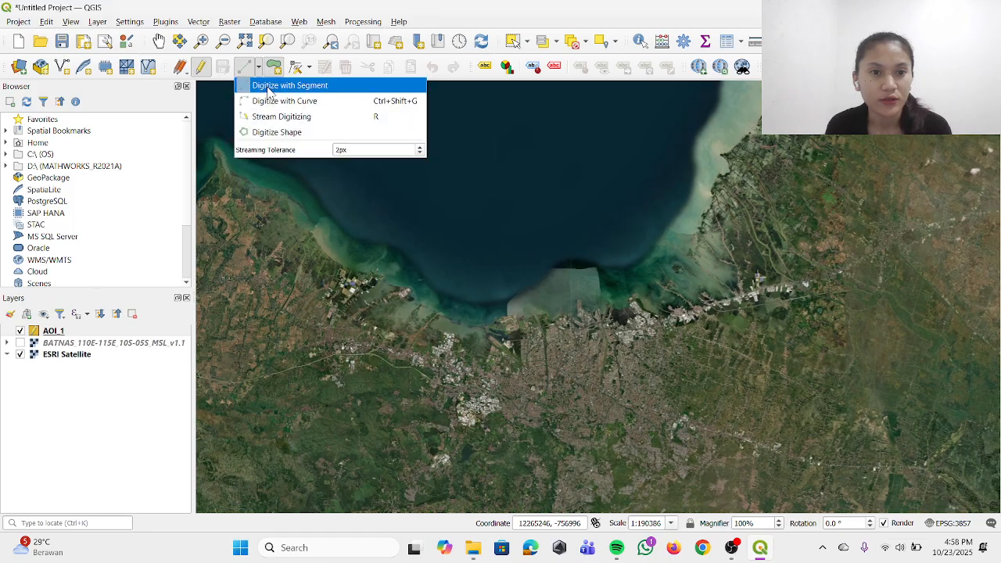
click(319, 88)
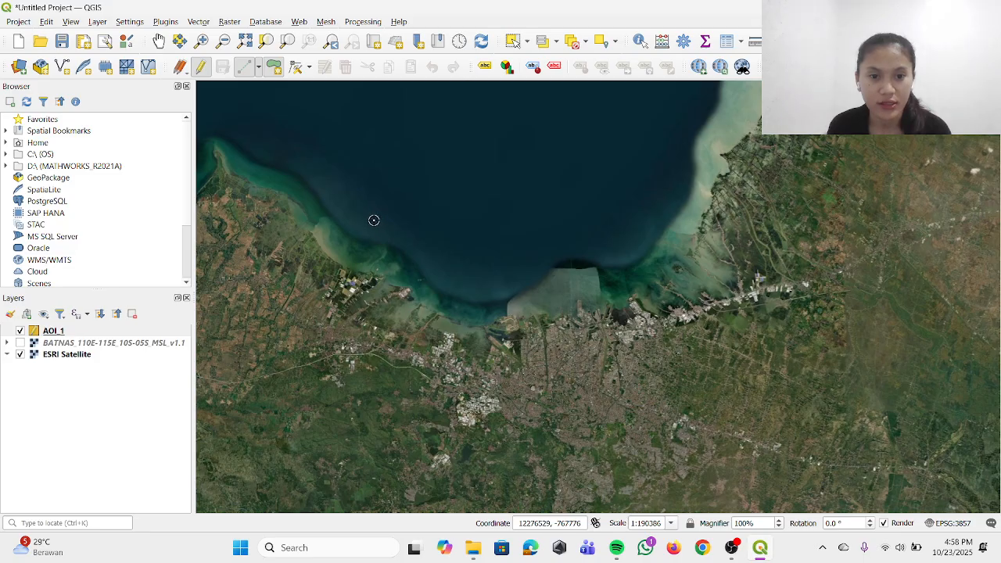
click(374, 220)
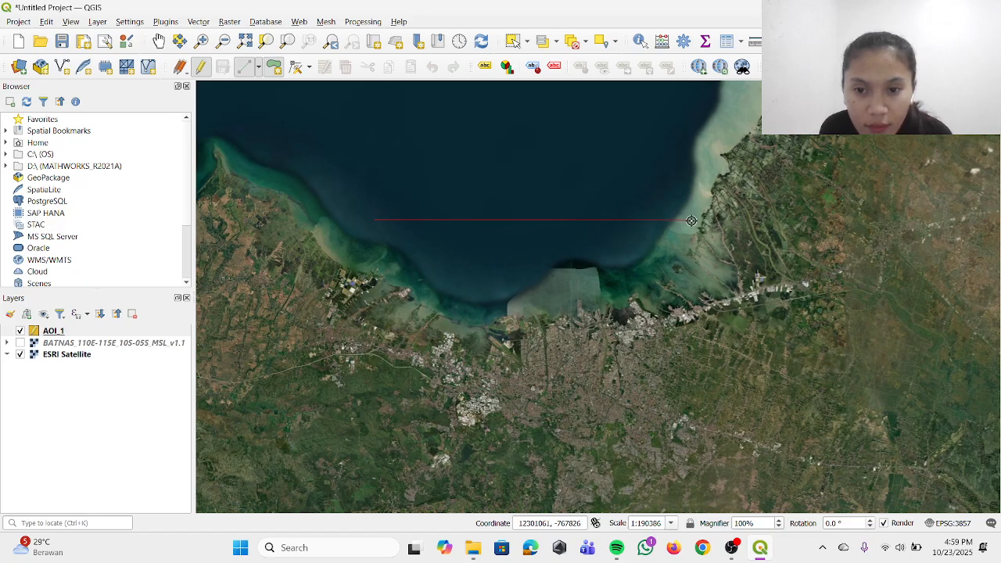
click(691, 221)
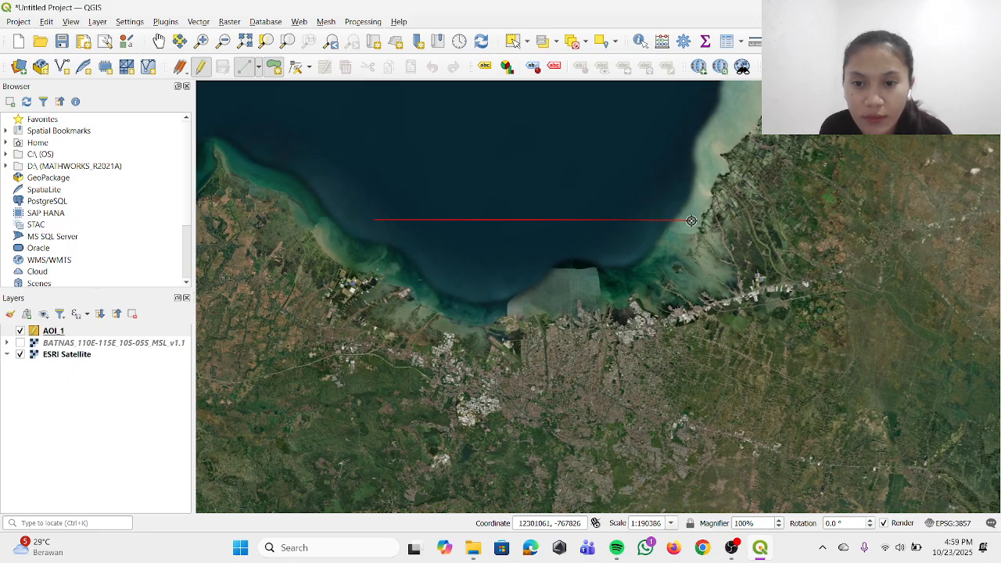
click(693, 372)
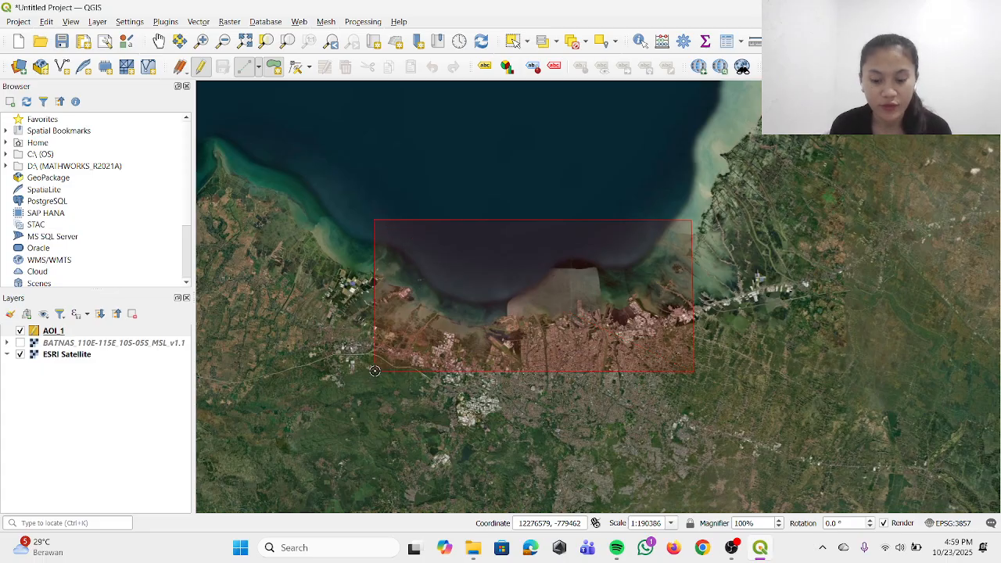
right_click(375, 370)
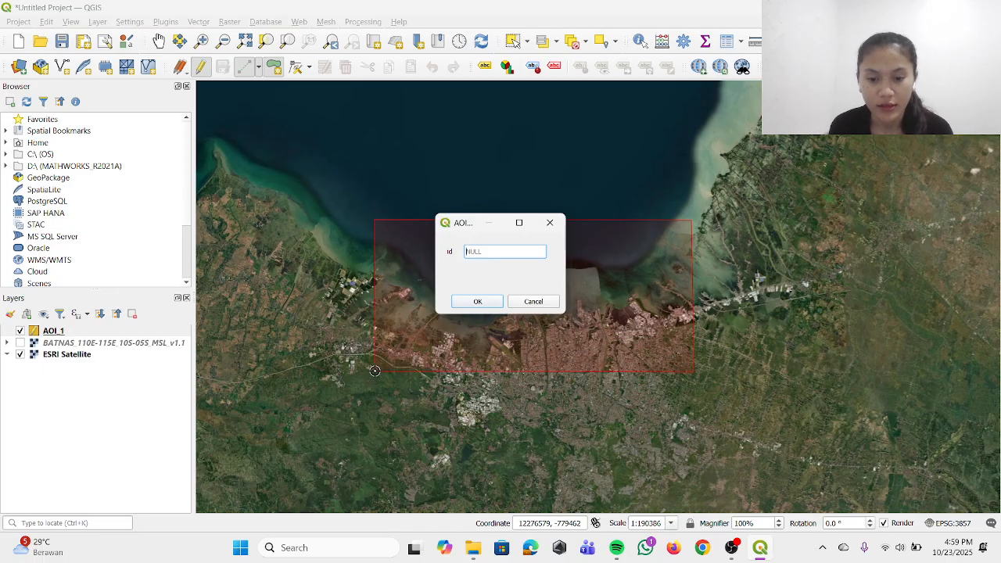
text(0)
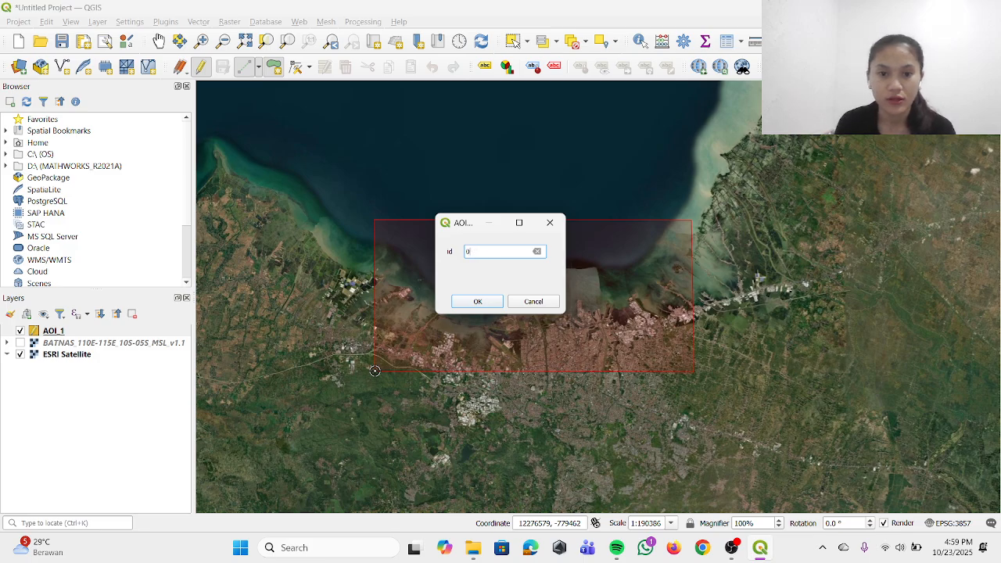
click(481, 301)
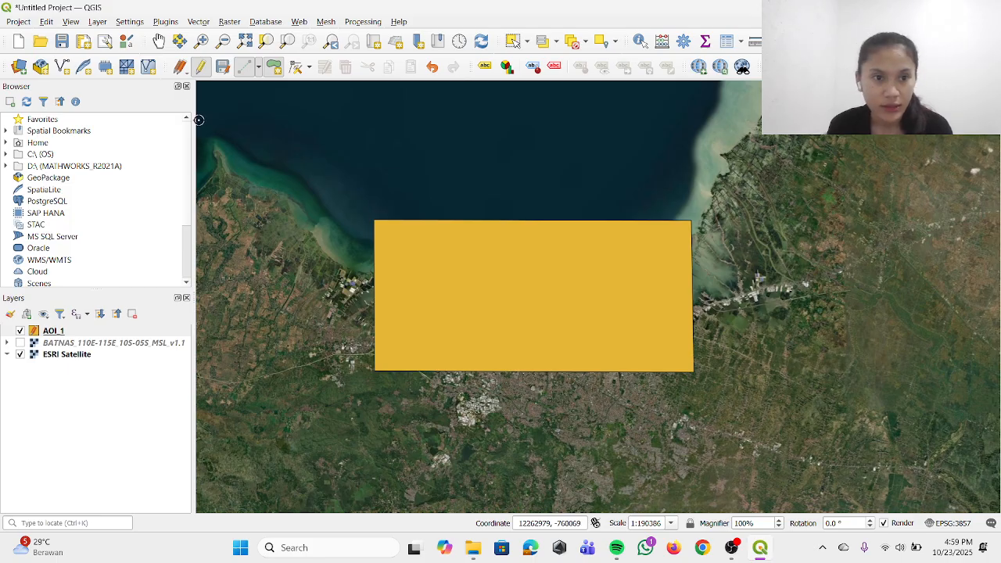
- Save the current edits for all layers and end editing of the AOI_1 layer
click(187, 76)
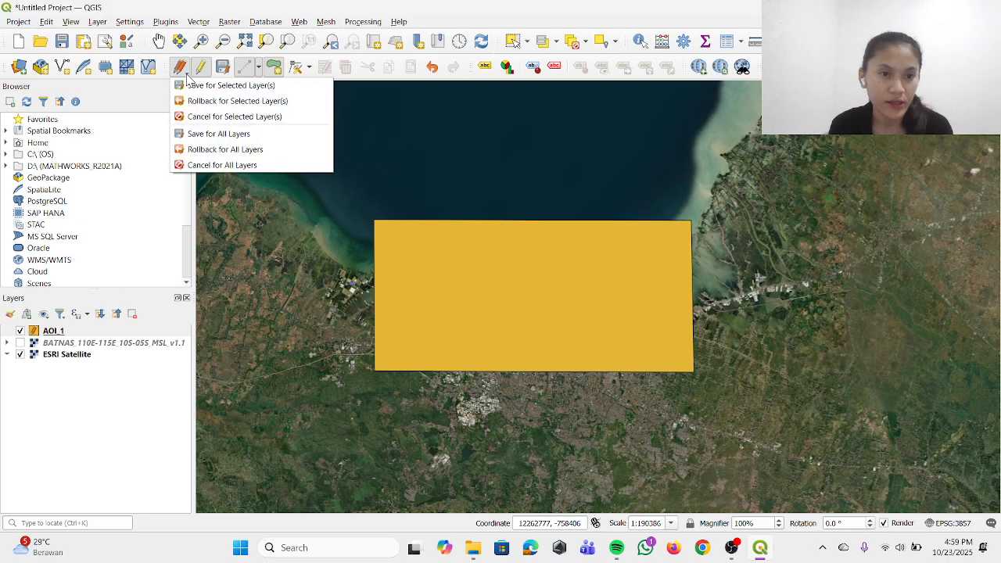
click(210, 135)
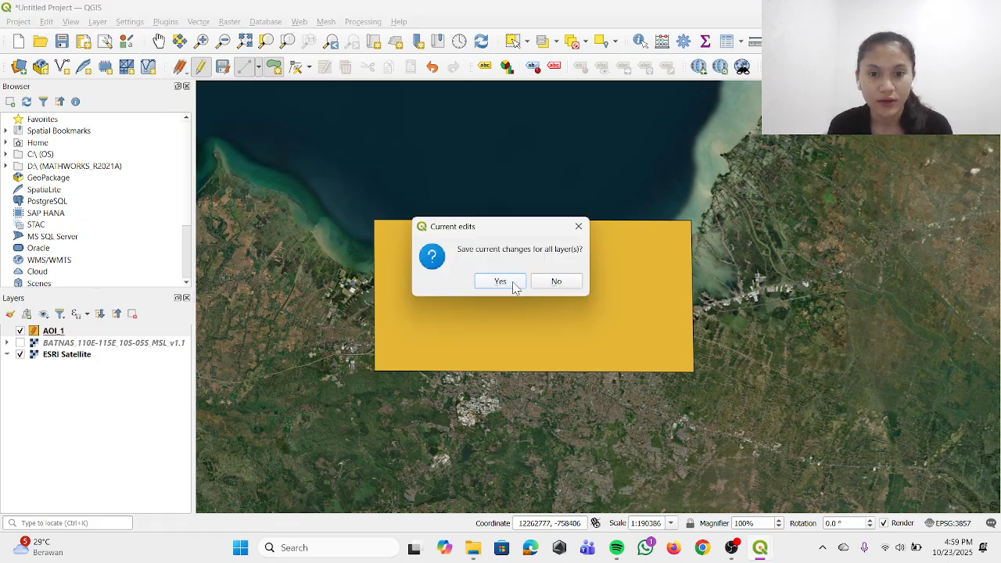
click(512, 283)
click(200, 67)
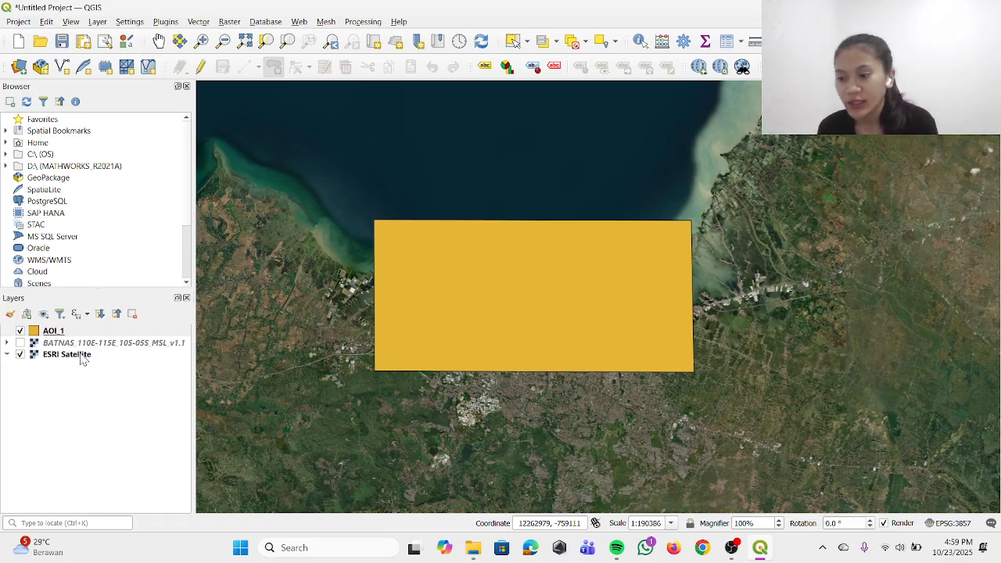
- Show the BATNAS raster layer again and view the AOI polygon's position on it
click(20, 343)
scroll(303, 317, up, 2)
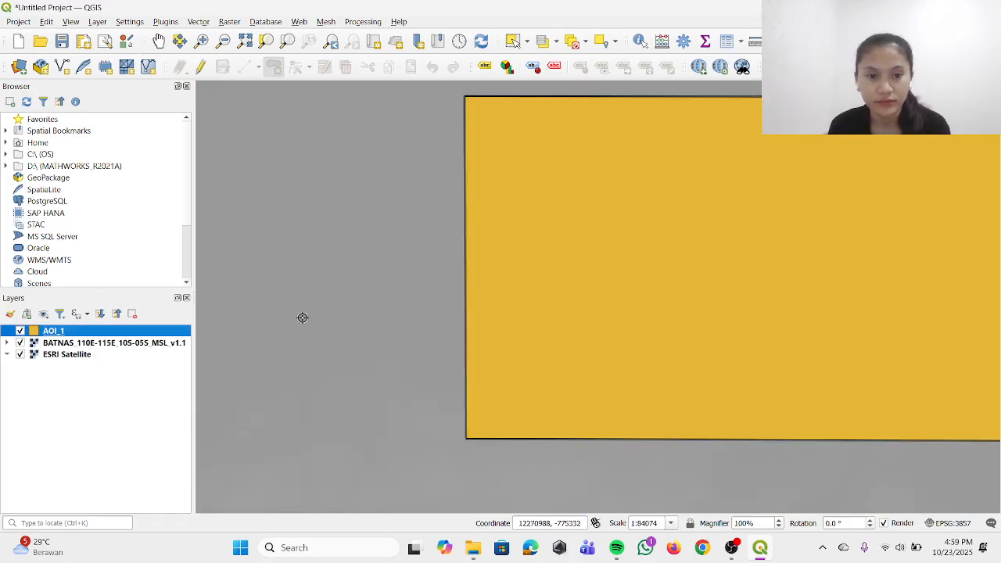
scroll(303, 318, down, 4)
scroll(302, 317, down, 1)
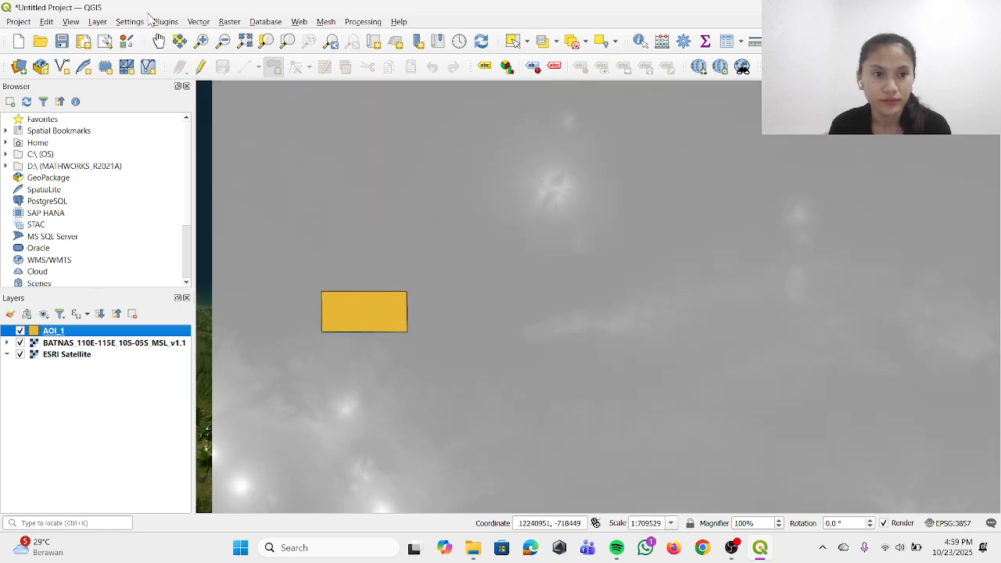
click(158, 41)
drag(297, 257, 362, 266)
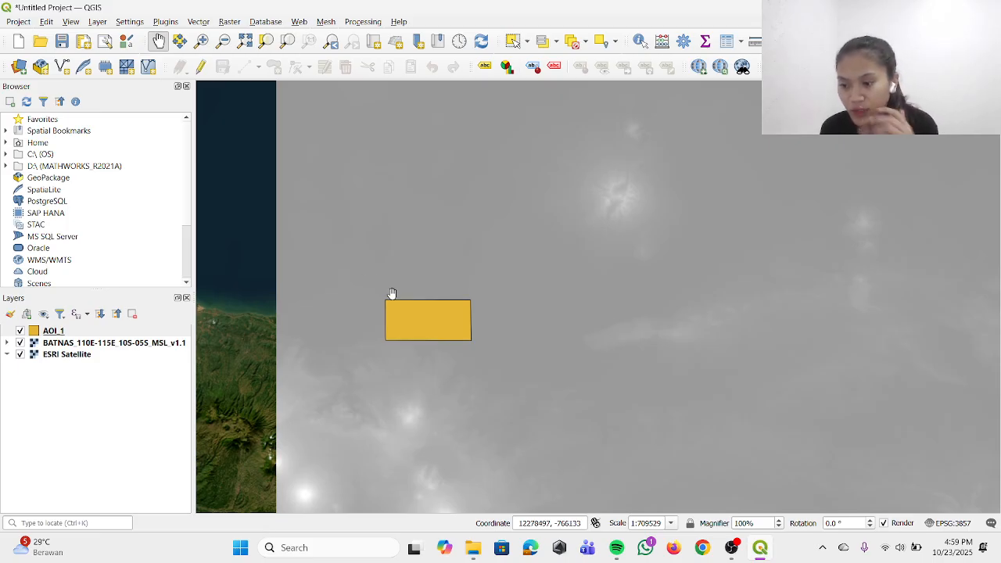
- Start Clip Raster by Mask Layer with the BATNAS_110E-115E_10S-05S_MSL_v1.1 raster as input and AOI_1 as mask
click(230, 23)
mouse_move(277, 99)
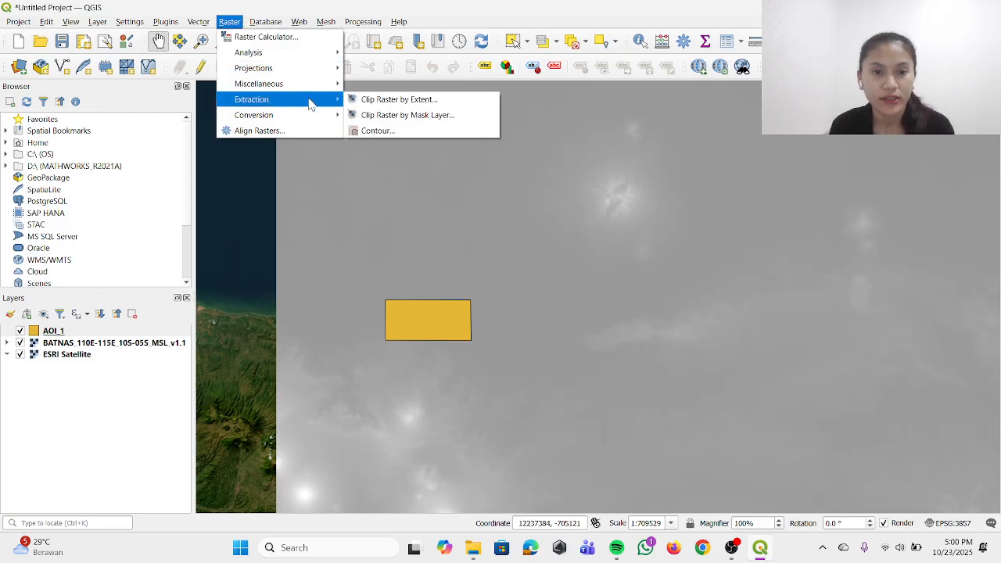
click(432, 118)
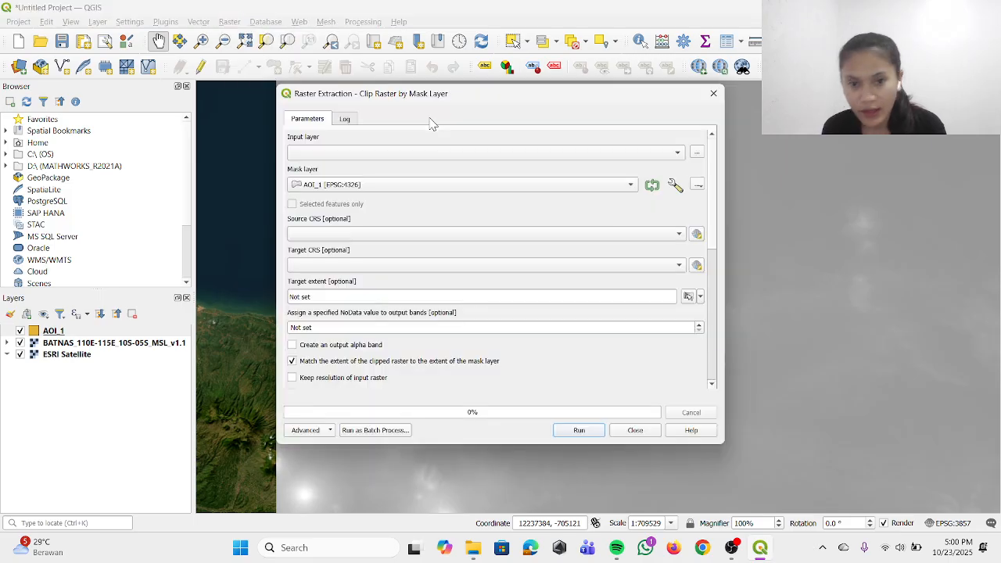
click(618, 153)
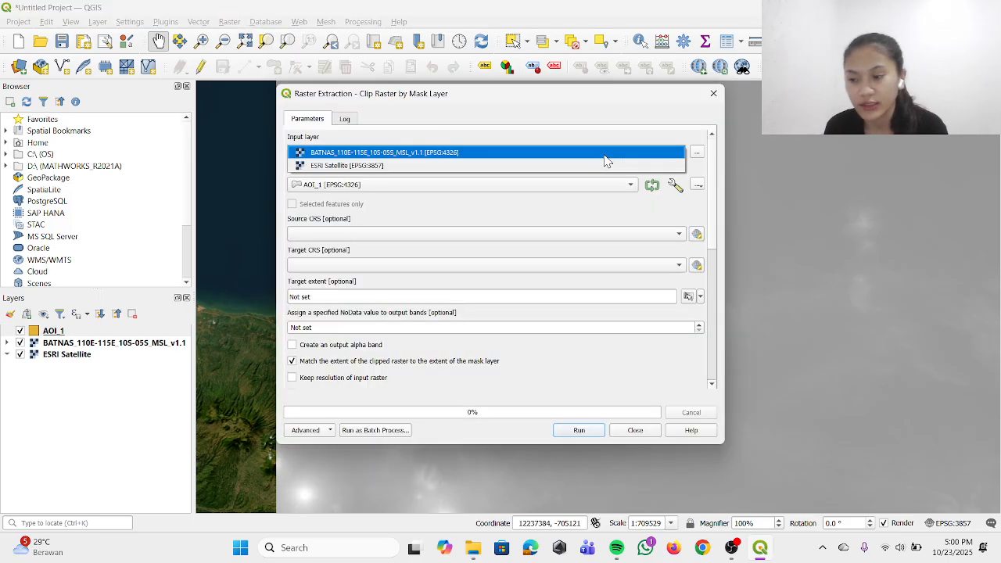
click(606, 154)
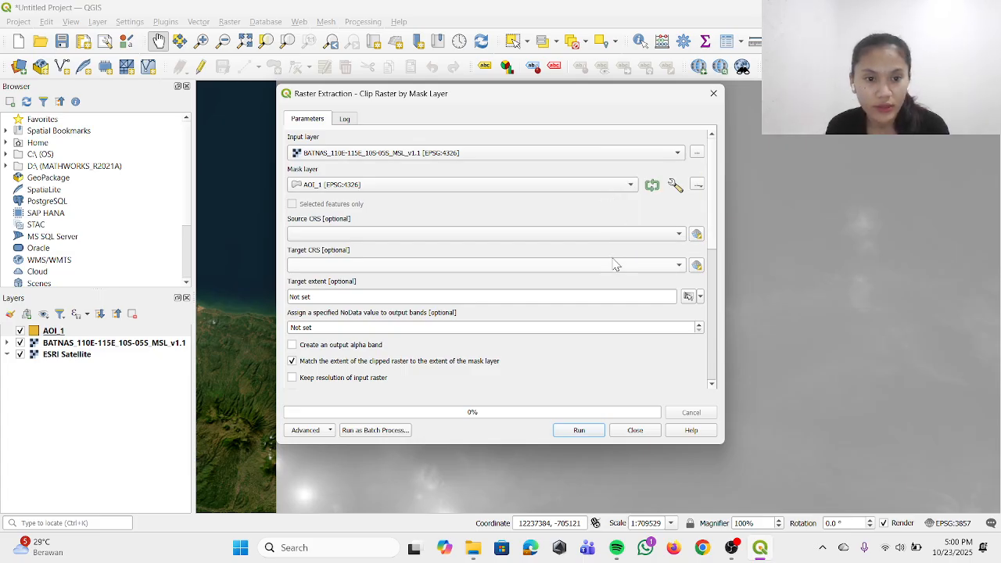
scroll(616, 265, down, 1)
scroll(616, 264, up, 1)
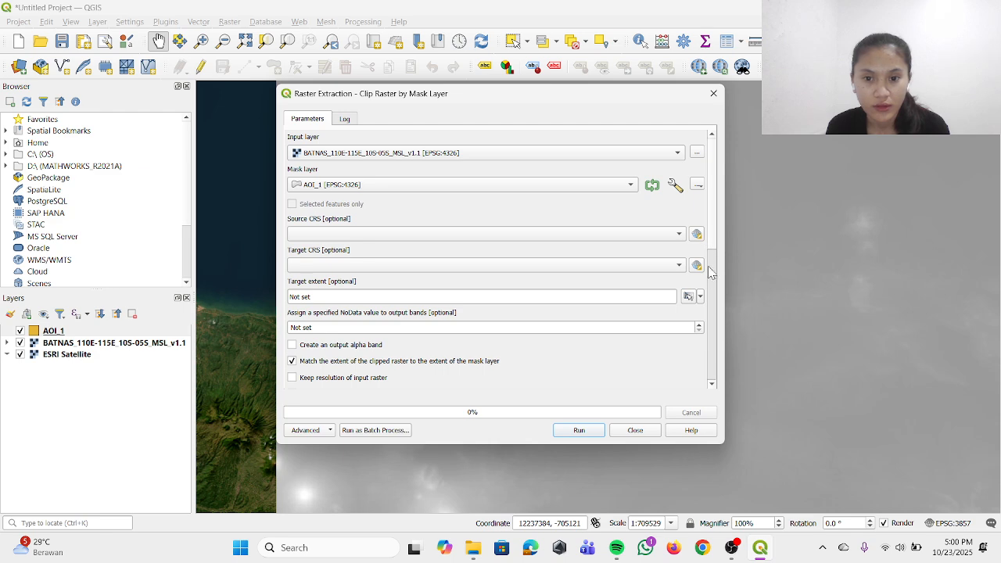
- Set the clipped raster's output to a TIF file named Semarang_1 in the PERTEMUAN 2 folder
drag(714, 266, 718, 338)
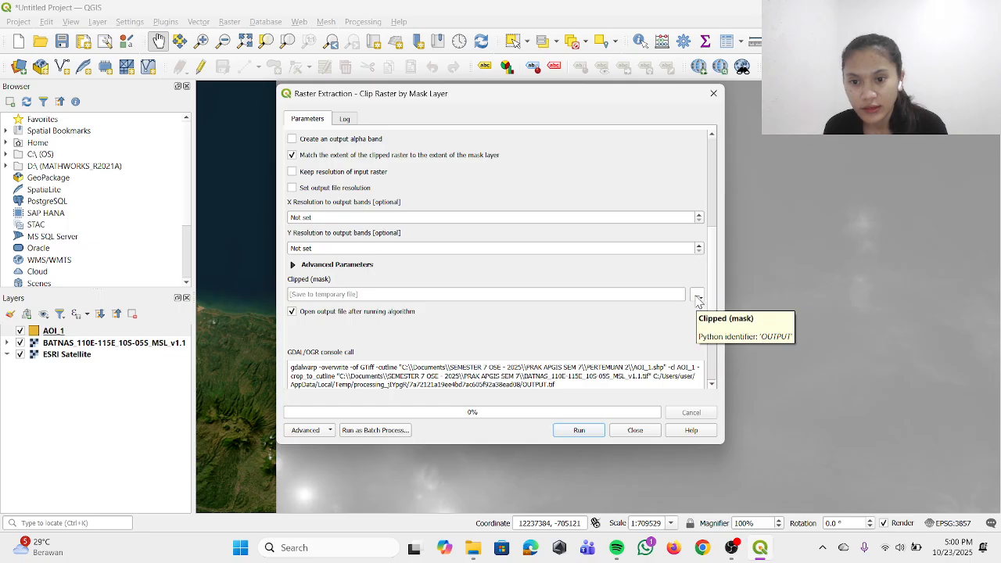
click(698, 296)
click(712, 325)
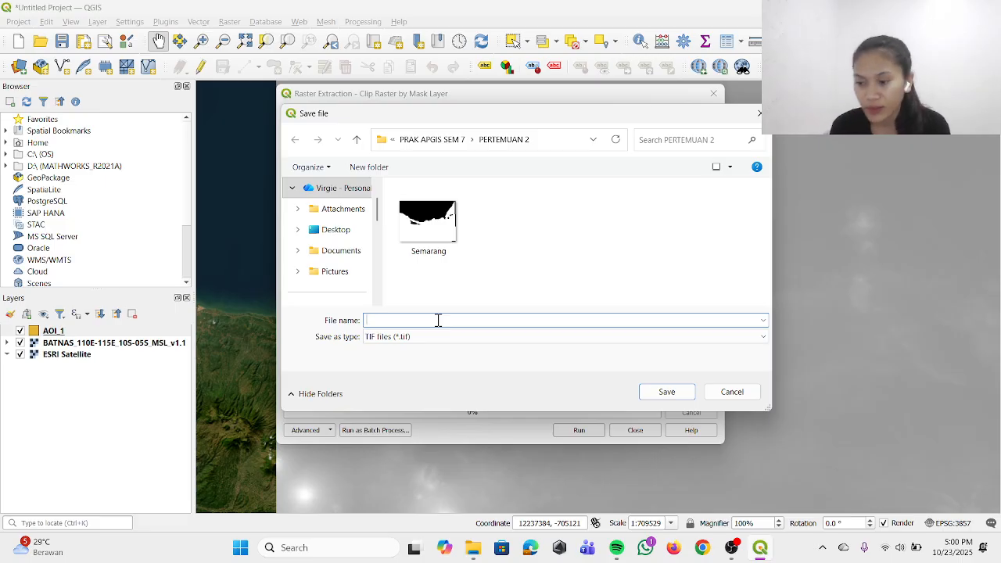
text(S)
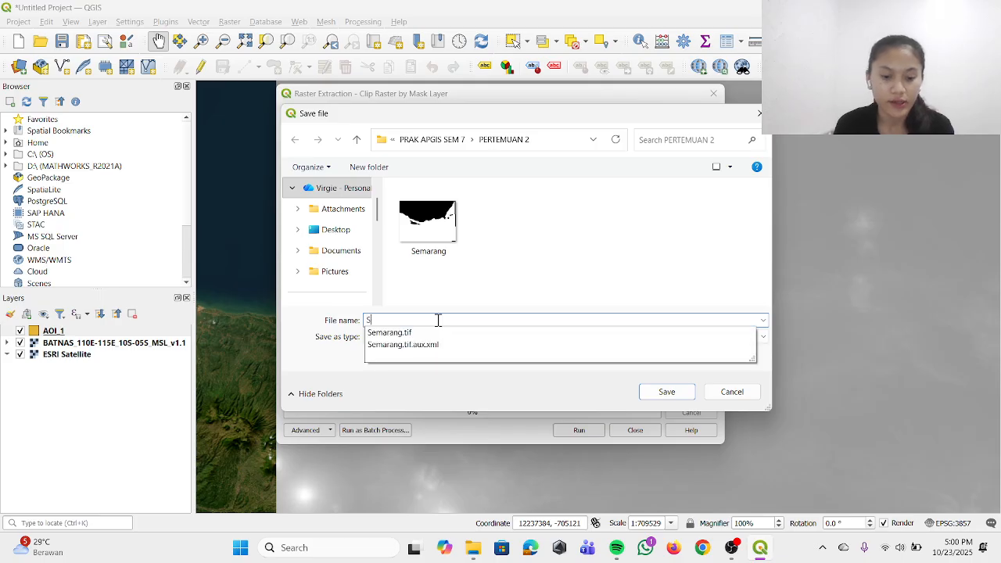
text(emarang_1)
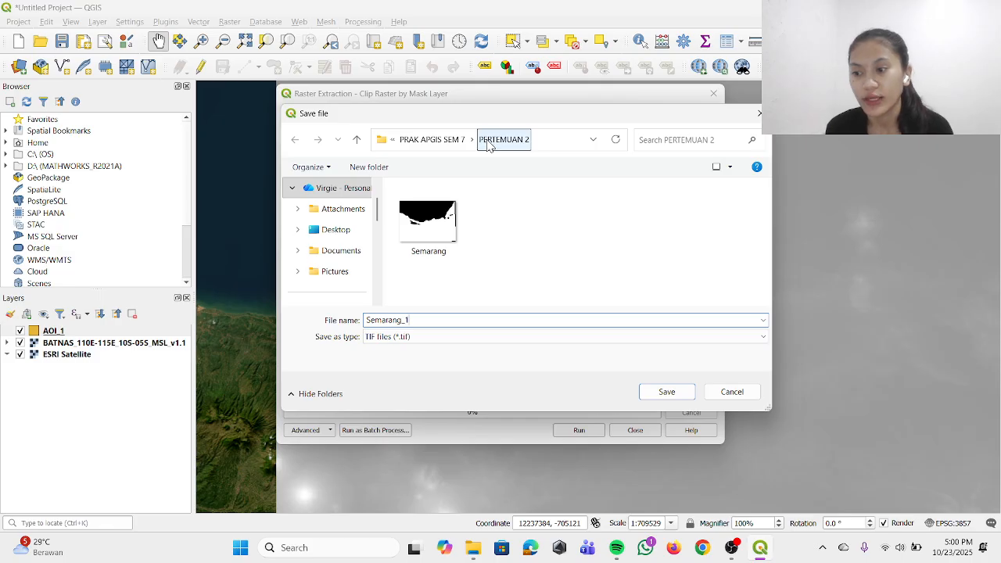
click(390, 344)
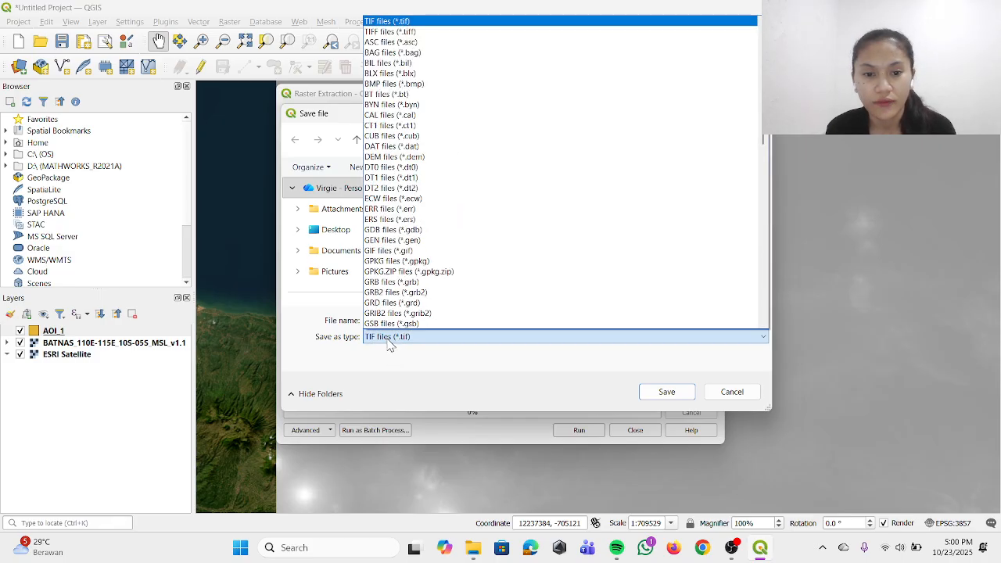
click(391, 344)
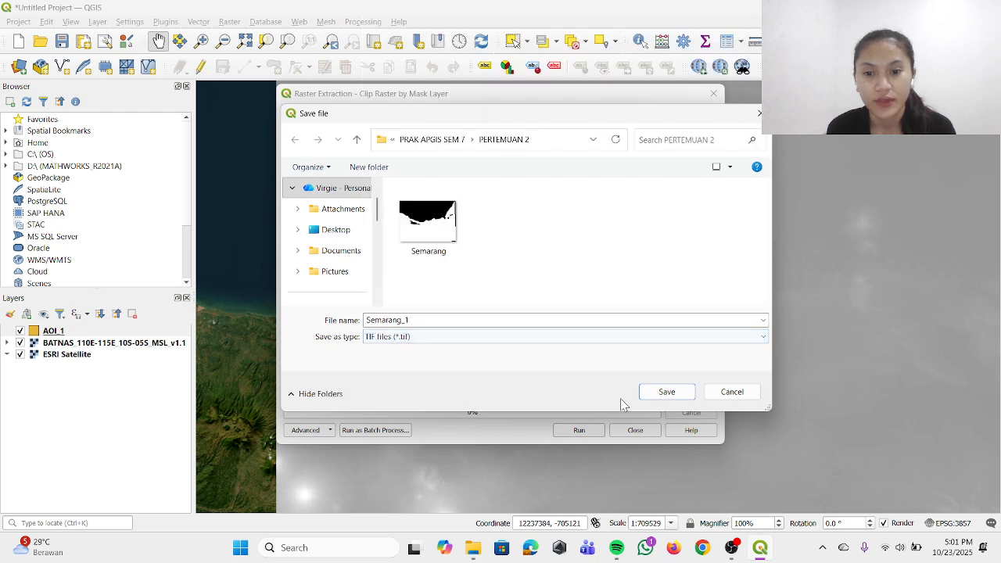
click(666, 392)
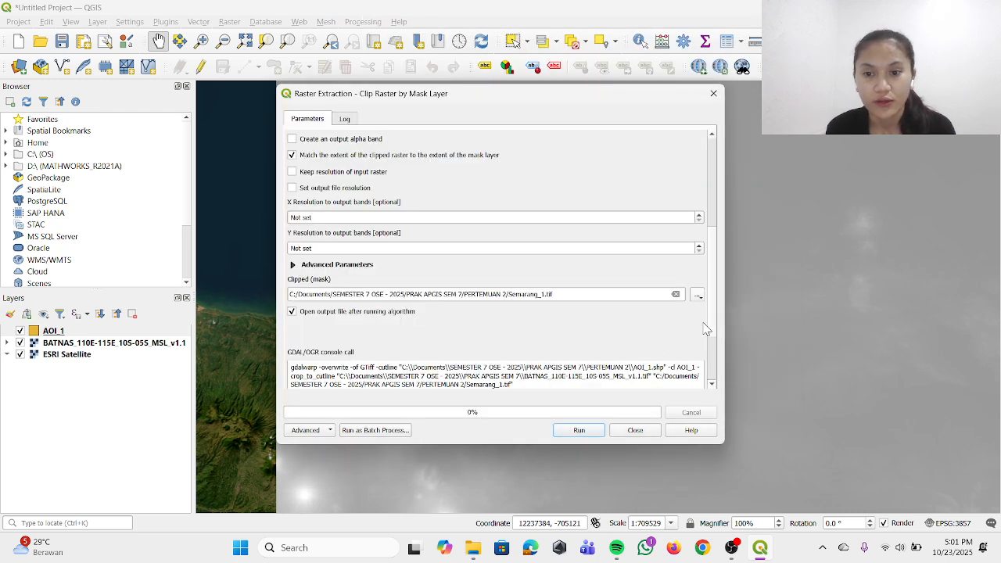
- Run the clip by mask layer and close its dialog
drag(711, 268, 708, 332)
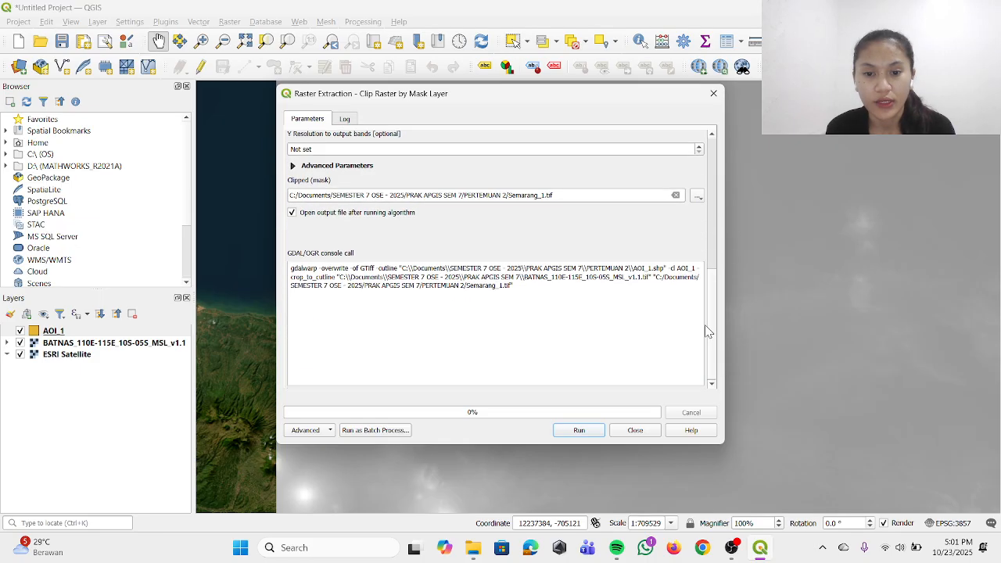
click(579, 431)
click(631, 435)
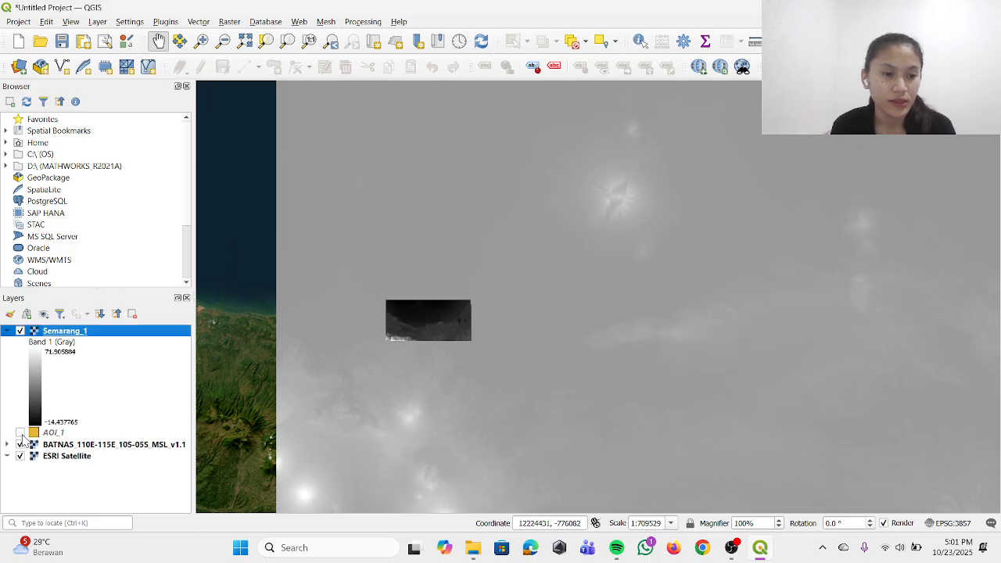
- Hide the AOI_1 and BATNAS layers to view the clipped Semarang_1 raster over the satellite basemap
click(21, 432)
click(20, 444)
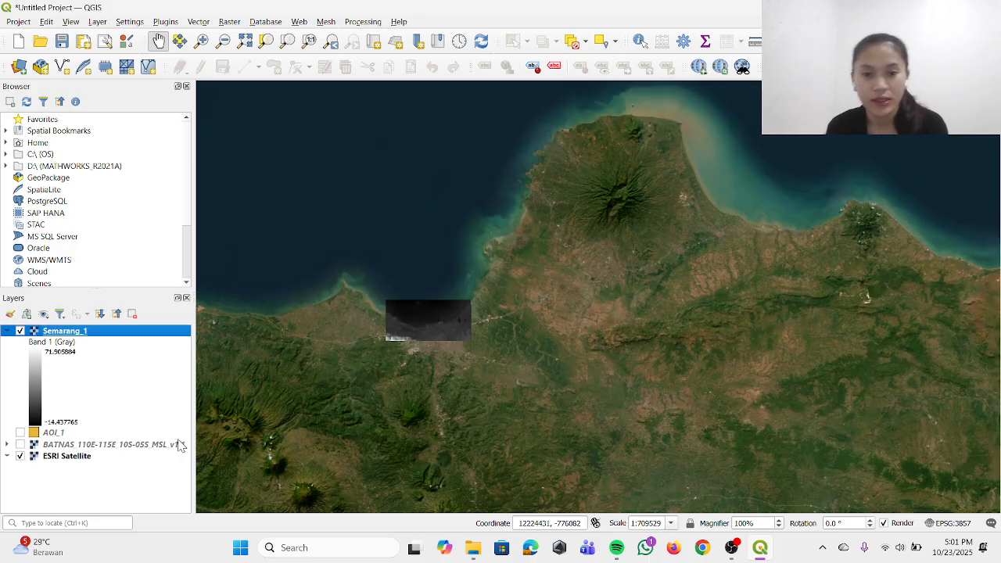
scroll(396, 364, up, 2)
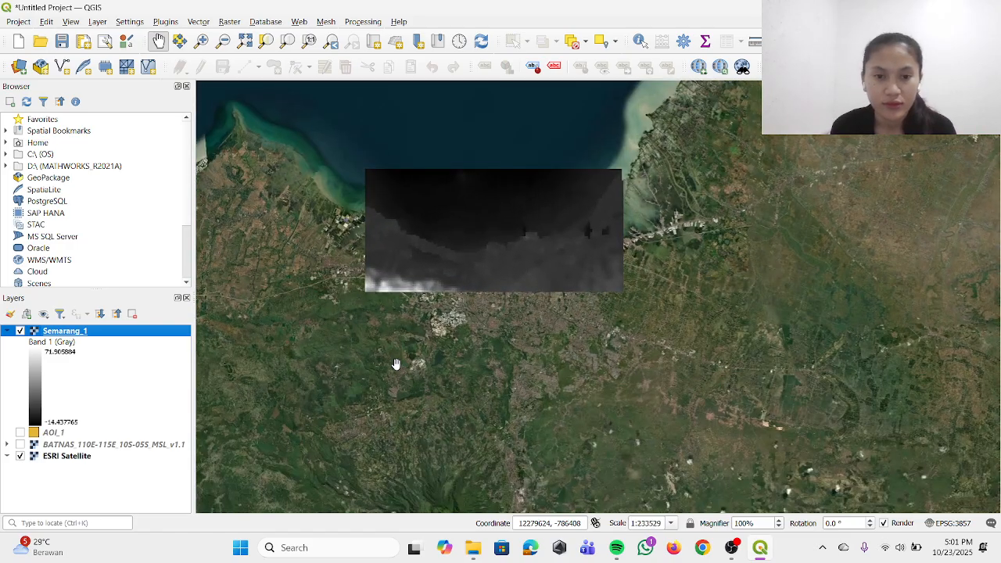
drag(397, 291, 409, 338)
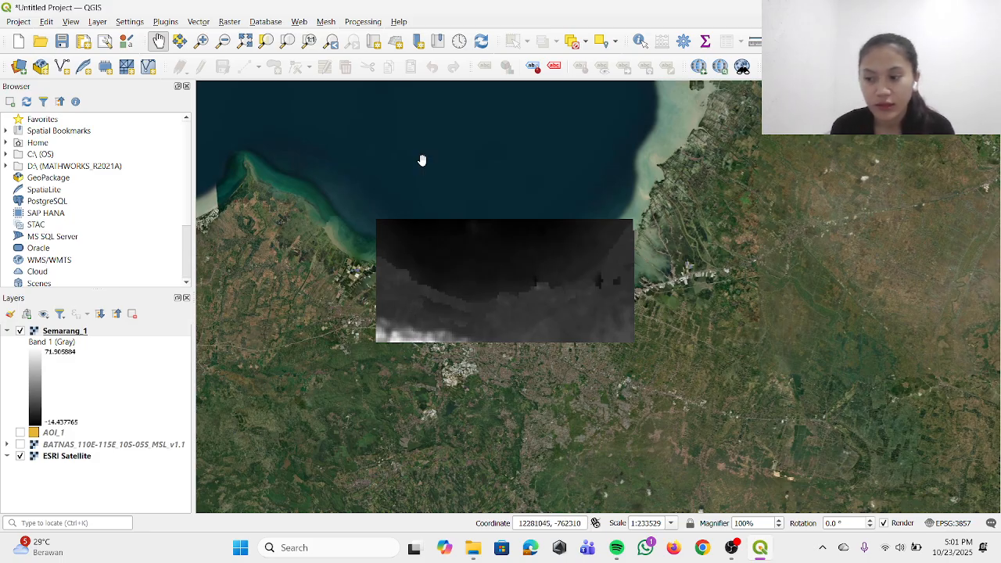
- Start the raster Contour extraction on Semarang_1 and set the interval between contour lines to 0.1
click(230, 22)
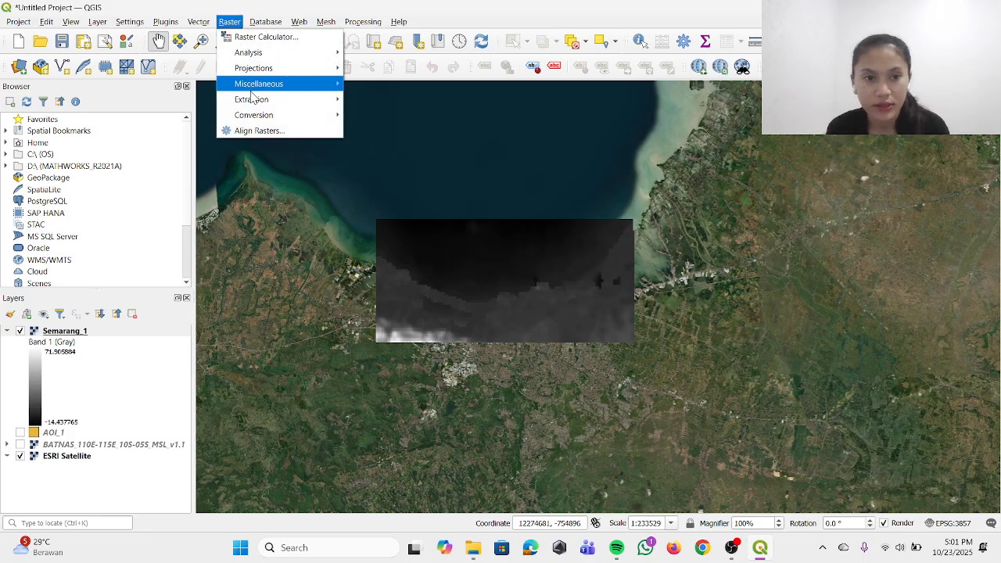
mouse_move(262, 103)
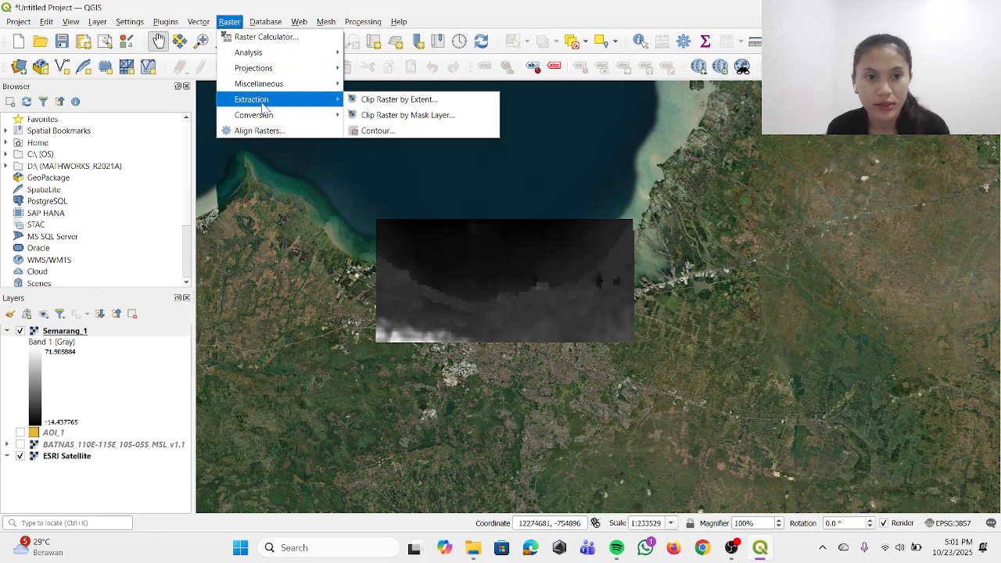
click(372, 132)
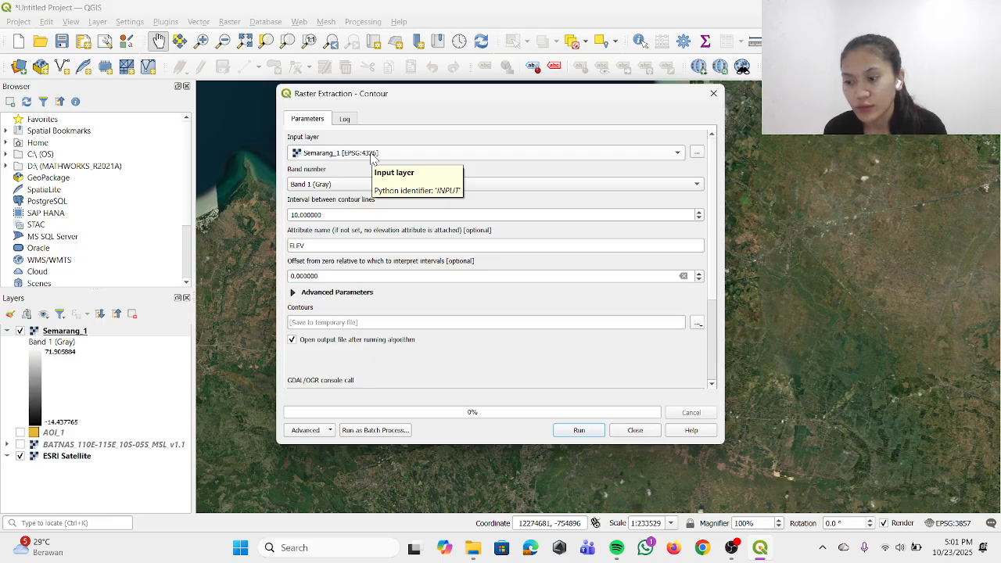
click(372, 156)
click(372, 154)
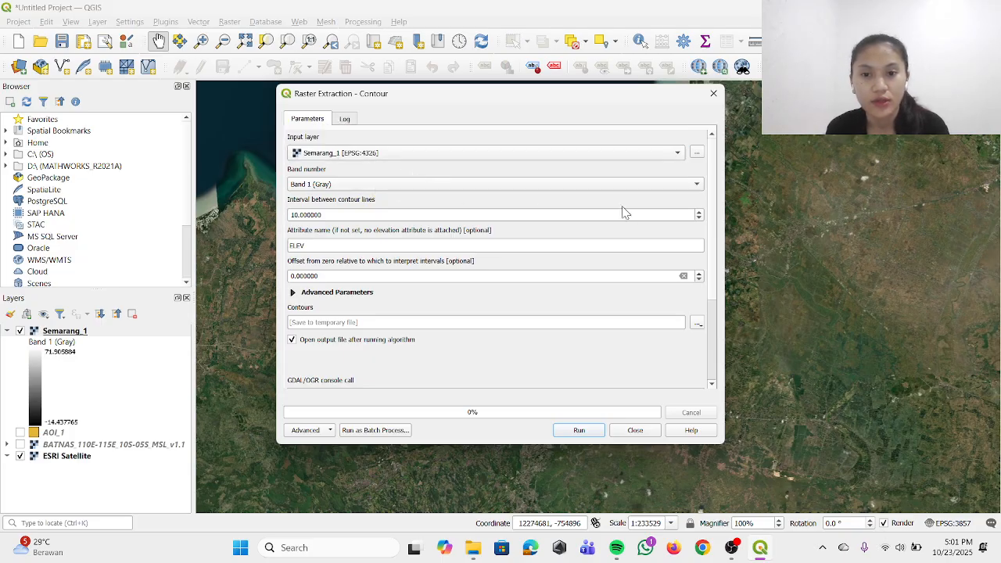
double_click(650, 214)
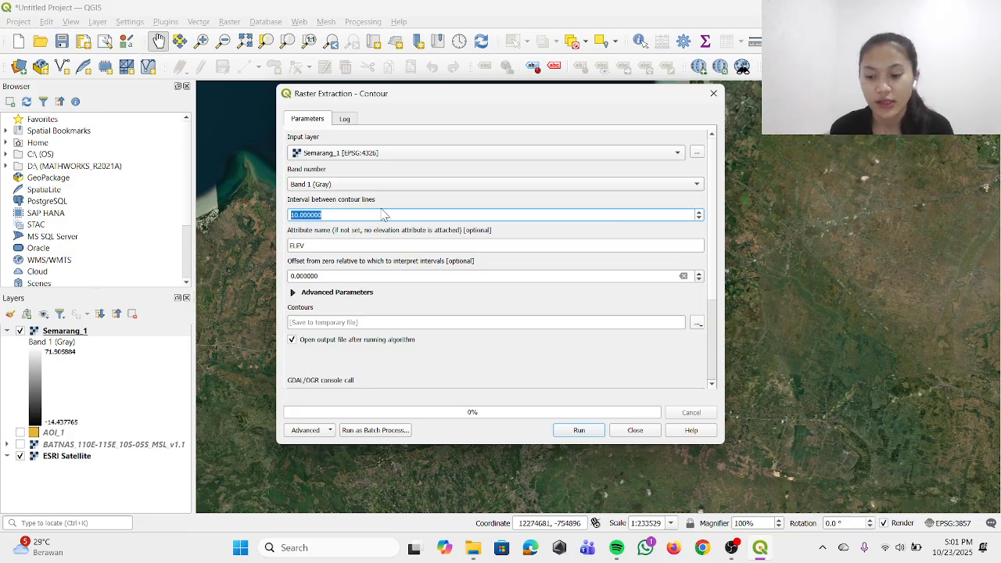
text(0.1)
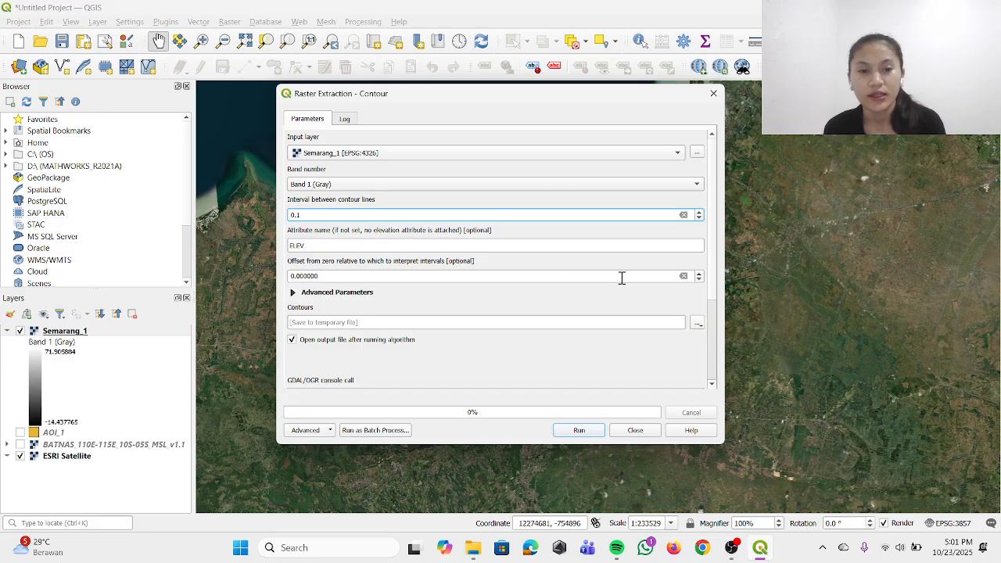
- Set the contour output to a GPKG file named Garis_Pantai_1 in the PERTEMUAN 2 folder
scroll(713, 283, down, 2)
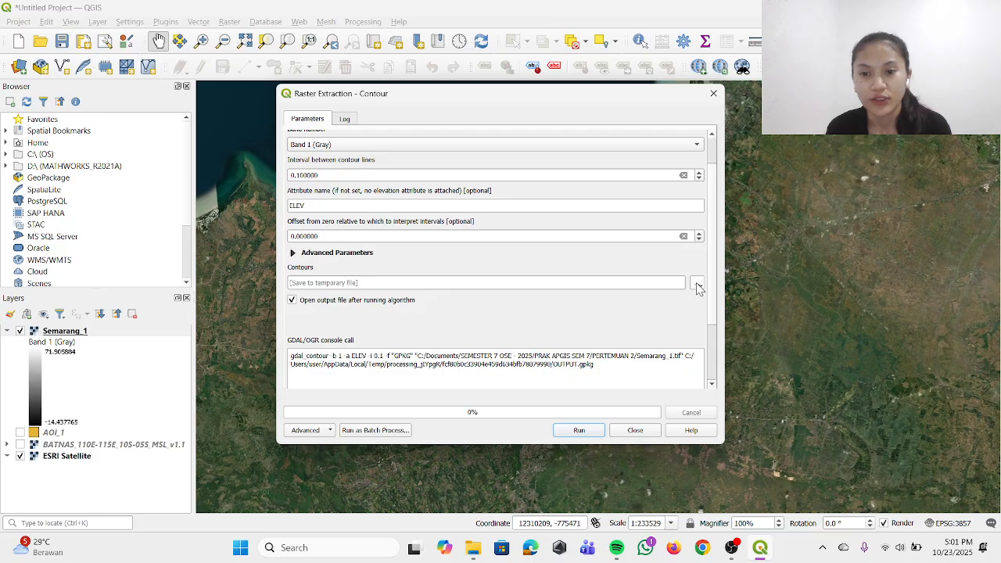
click(697, 287)
click(715, 314)
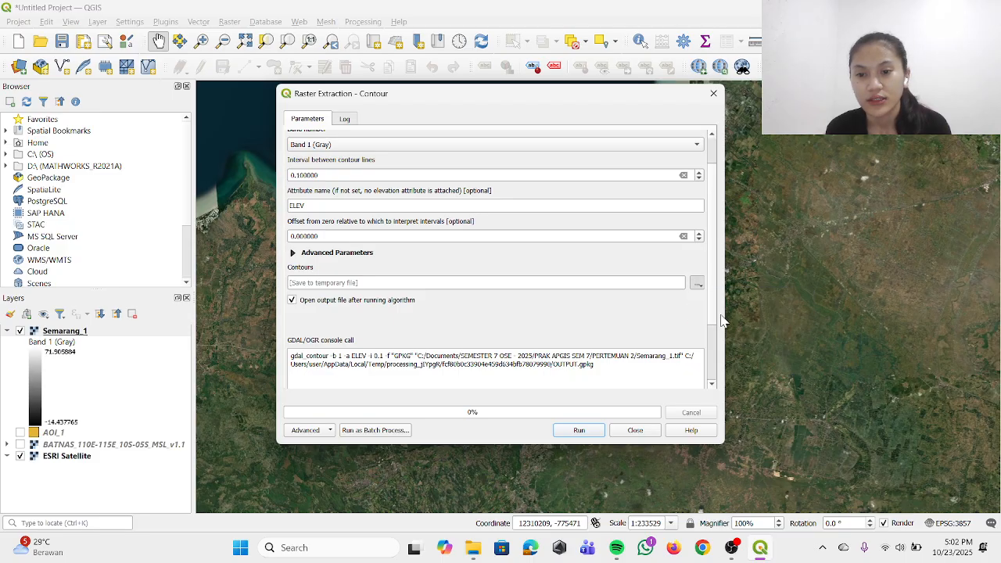
text(Garis_Pan)
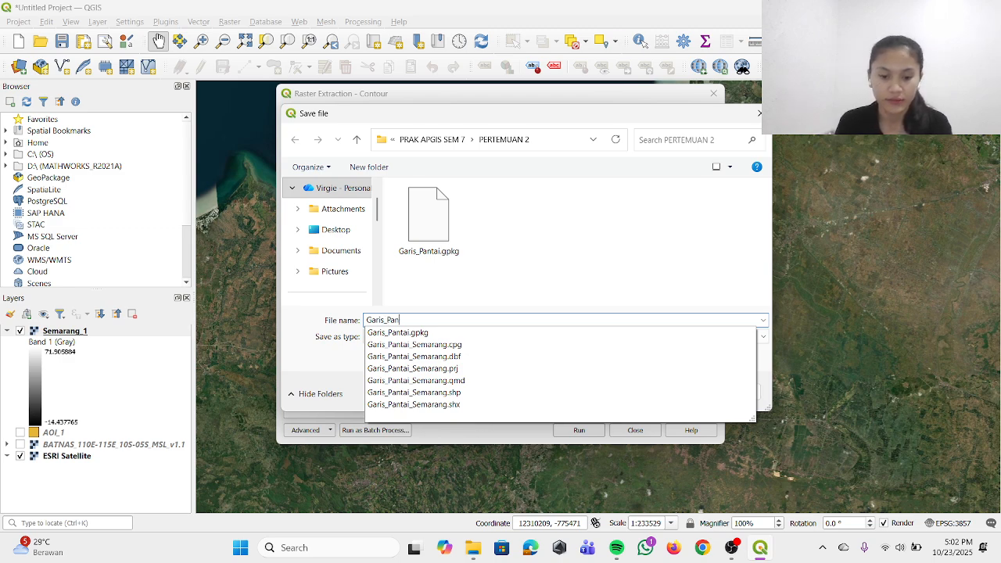
text(tai_1)
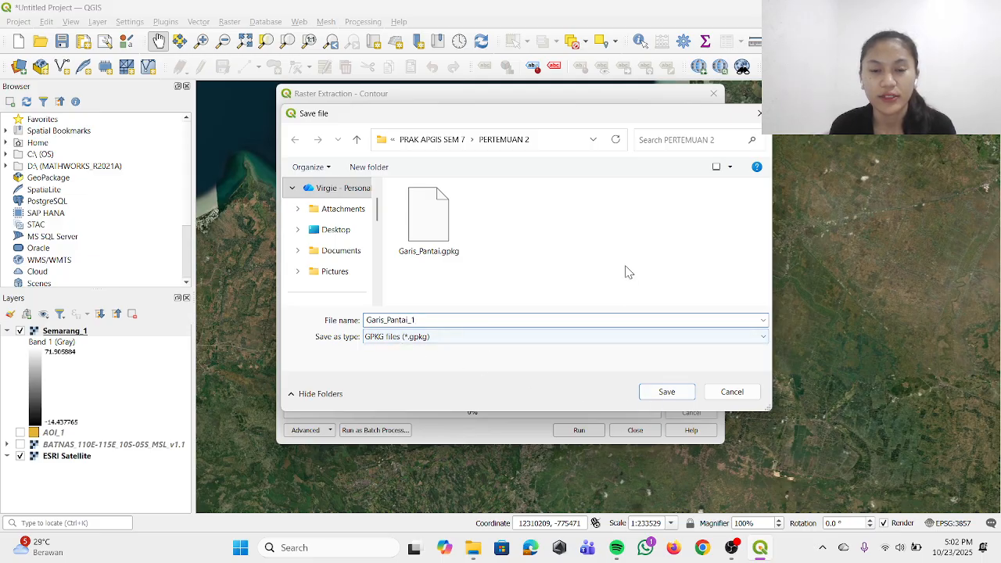
click(661, 396)
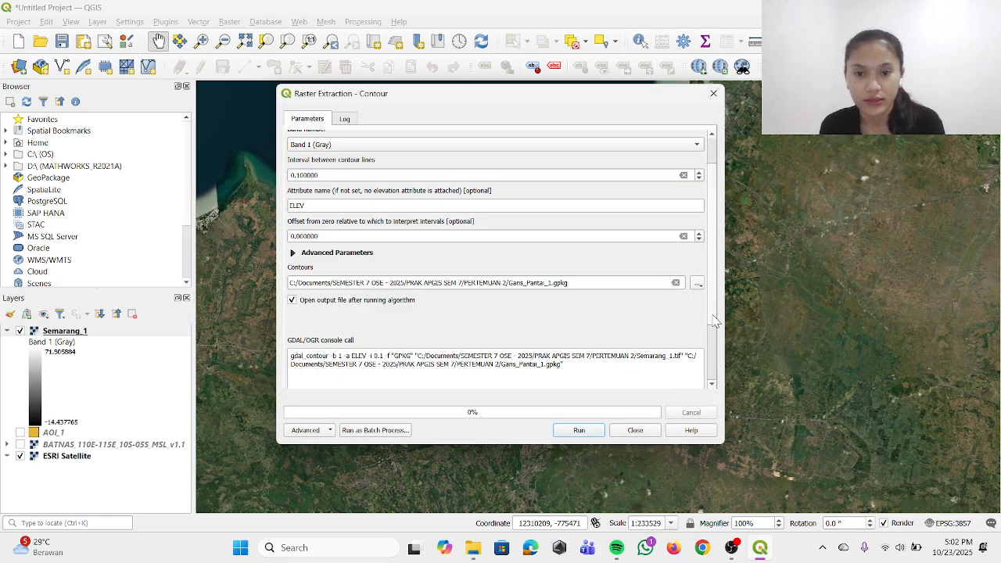
- Run the contour extraction with the current parameters and close its dialog
scroll(712, 305, down, 3)
scroll(716, 321, up, 2)
scroll(716, 321, up, 1)
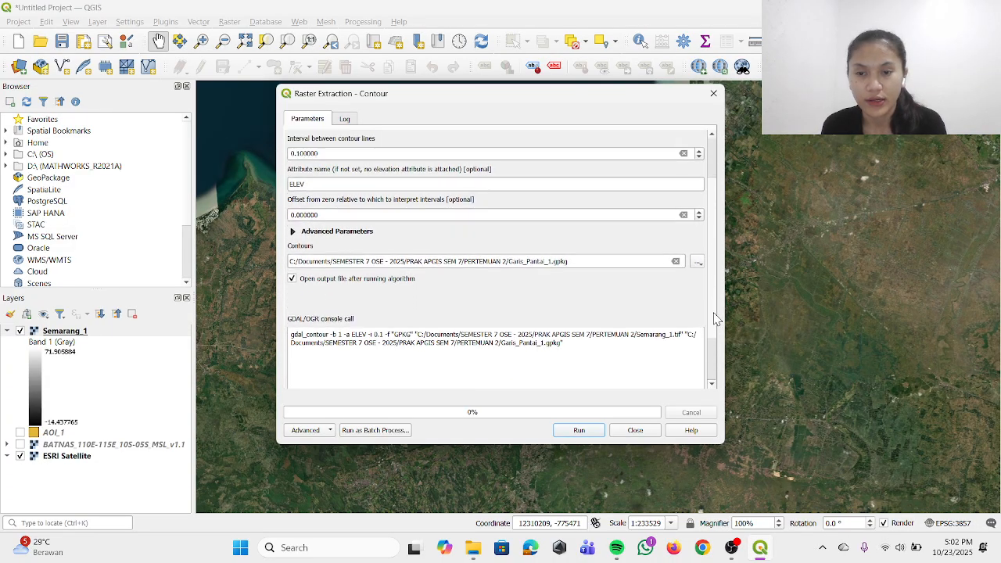
click(579, 432)
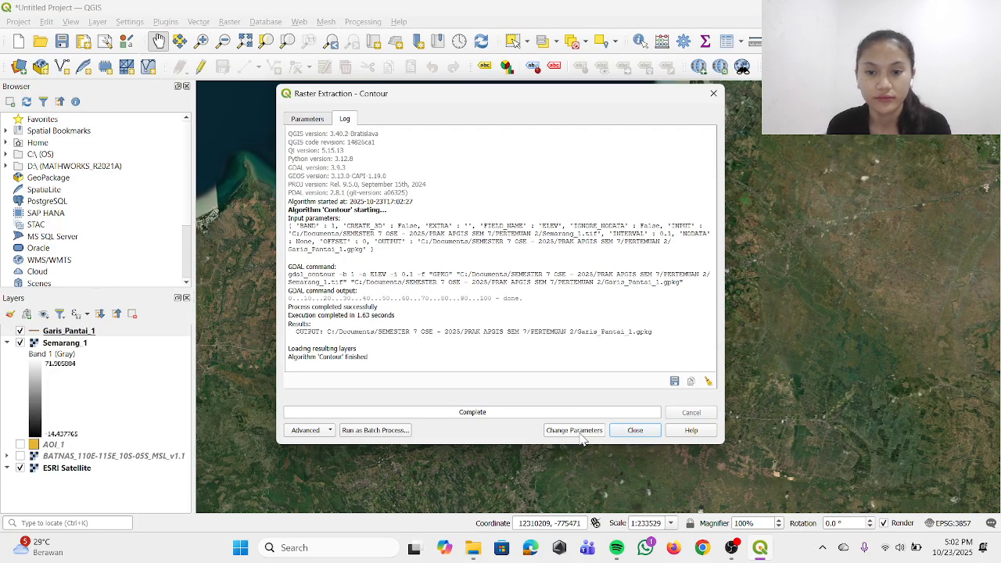
click(632, 431)
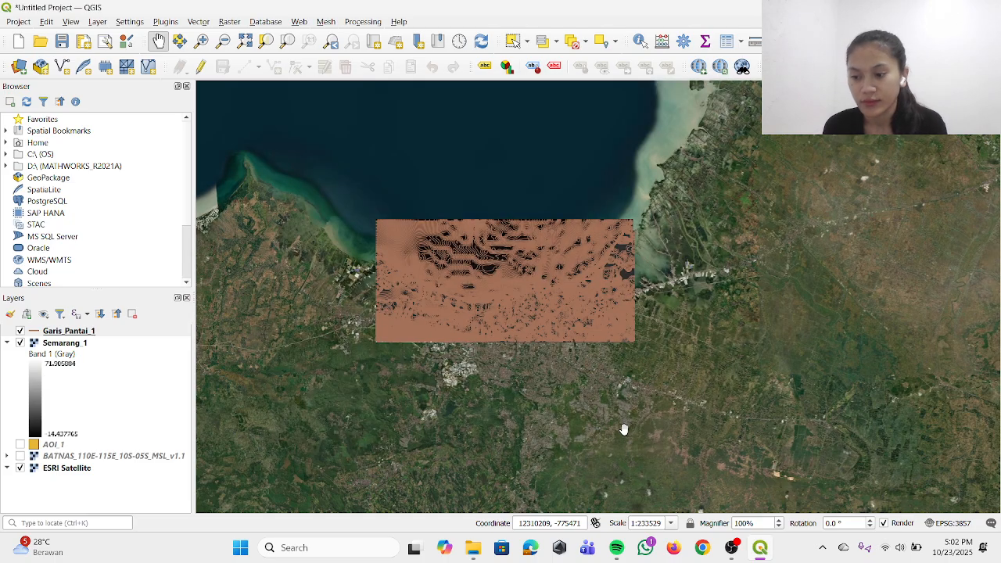
- Examine the contour lines over the clipped raster up close, and select the Garis_Pantai_1 layer
scroll(433, 298, up, 3)
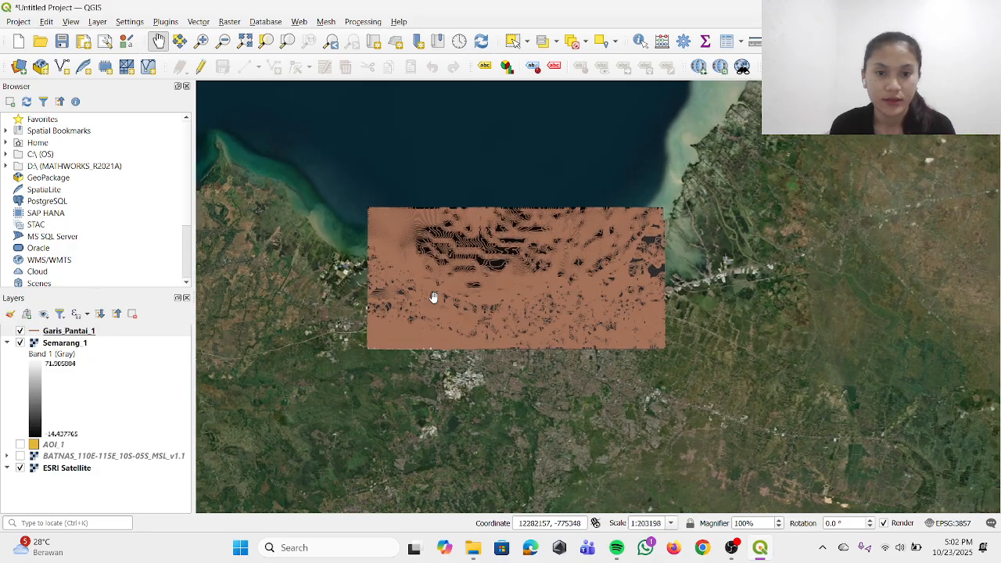
scroll(434, 297, up, 1)
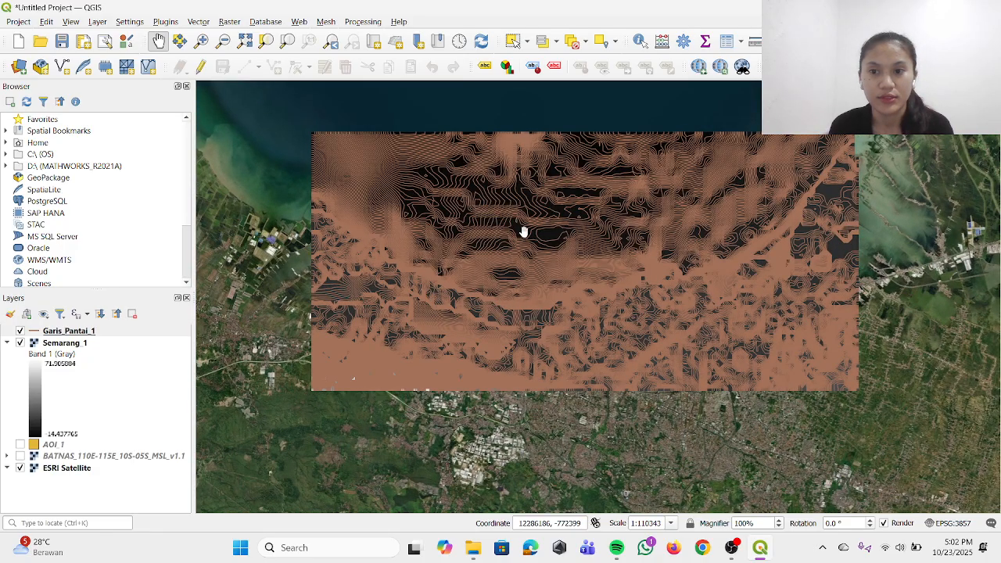
scroll(523, 232, up, 3)
scroll(523, 232, down, 3)
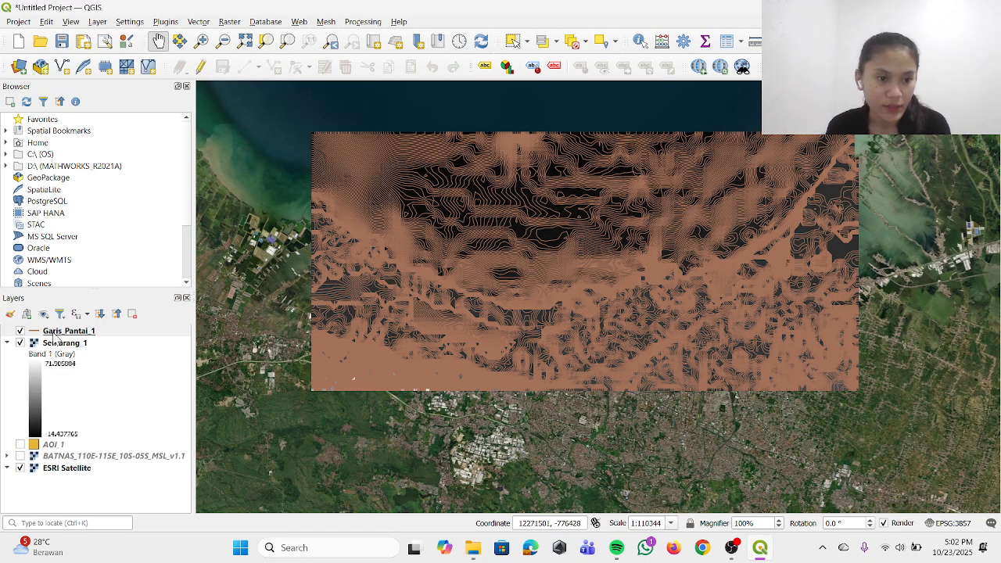
click(58, 333)
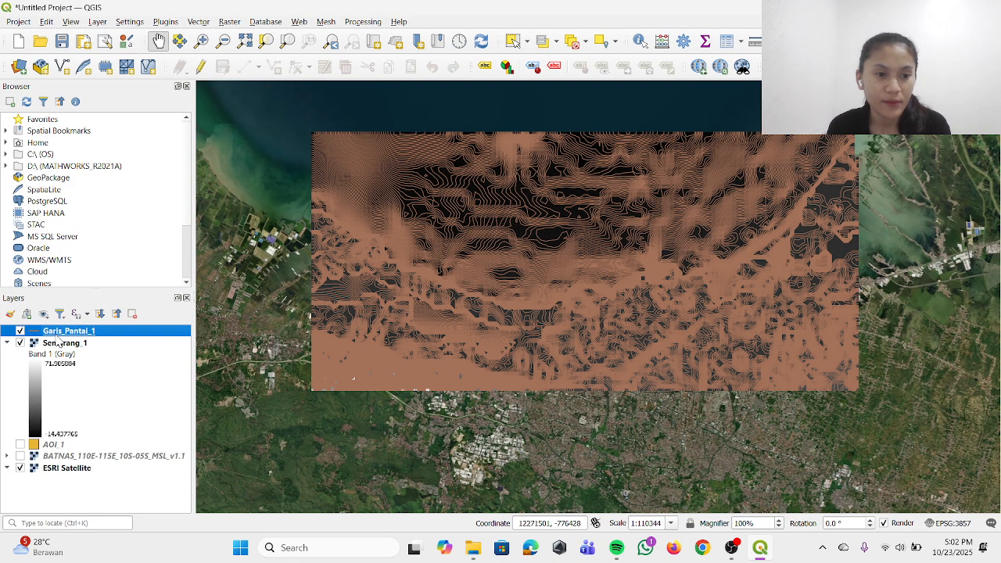
- Collapse the Semarang_1 legend and filter the Garis_Pantai_1 layer with the expression "ELEV" = 0
click(7, 343)
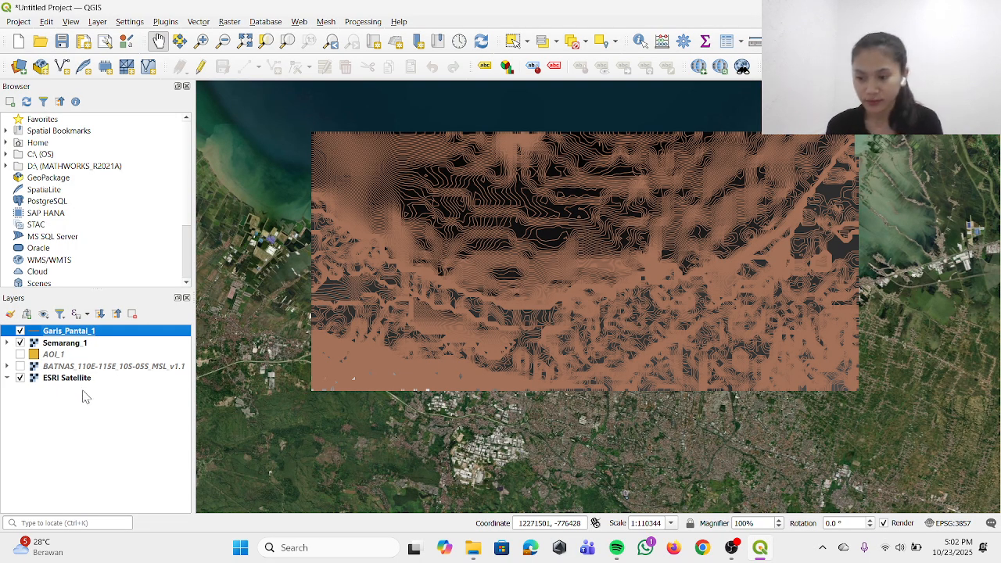
right_click(79, 336)
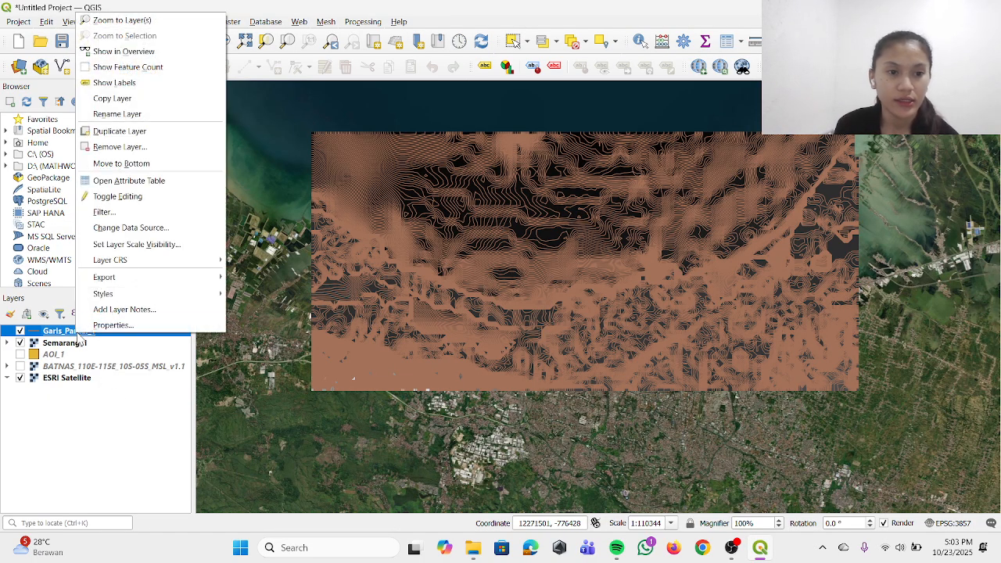
mouse_move(154, 280)
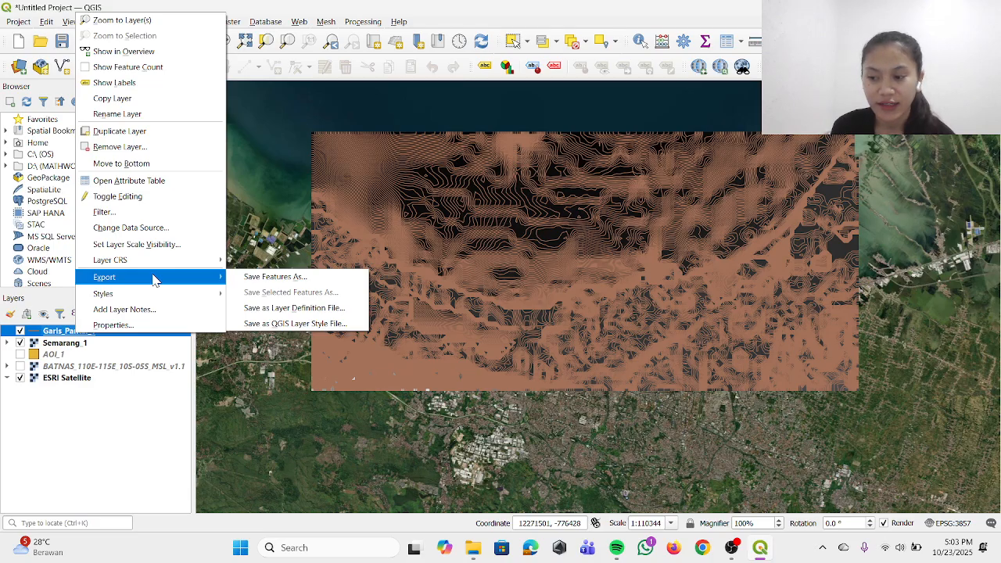
click(160, 212)
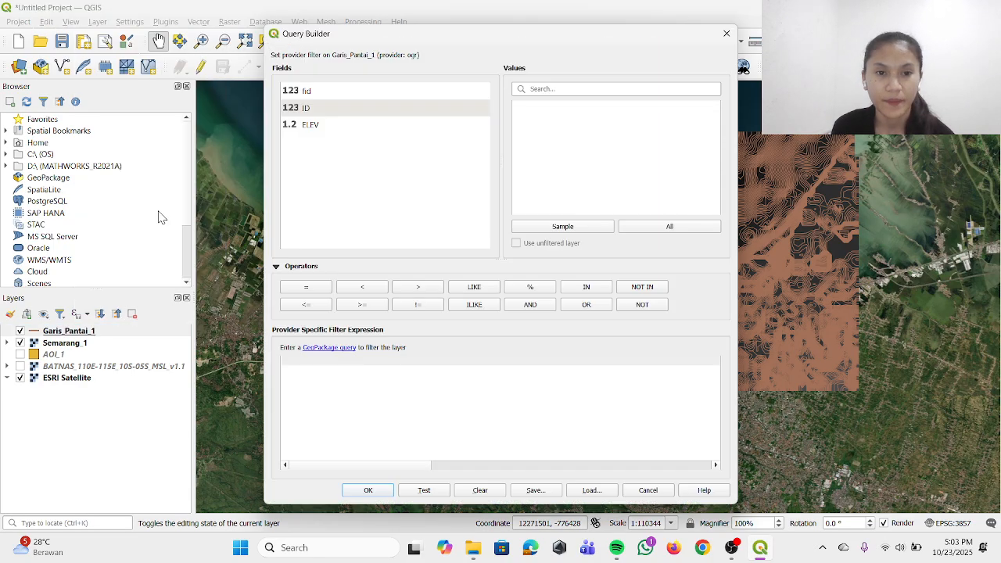
click(309, 126)
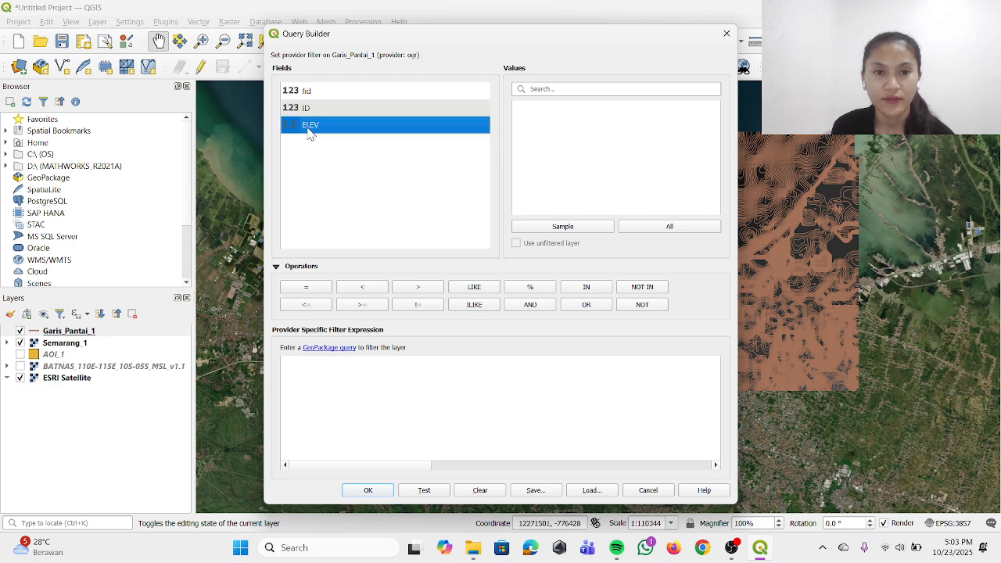
double_click(309, 127)
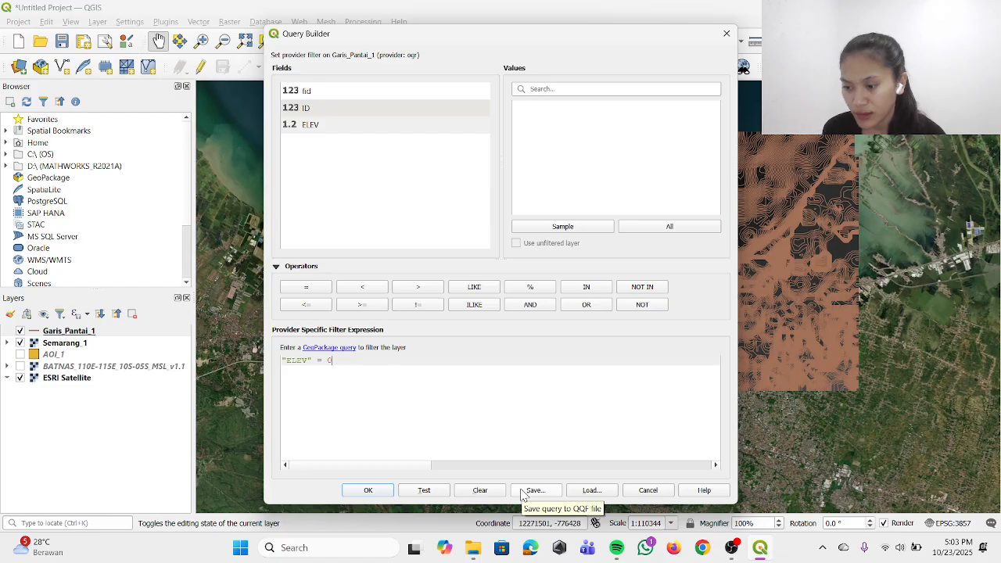
click(367, 491)
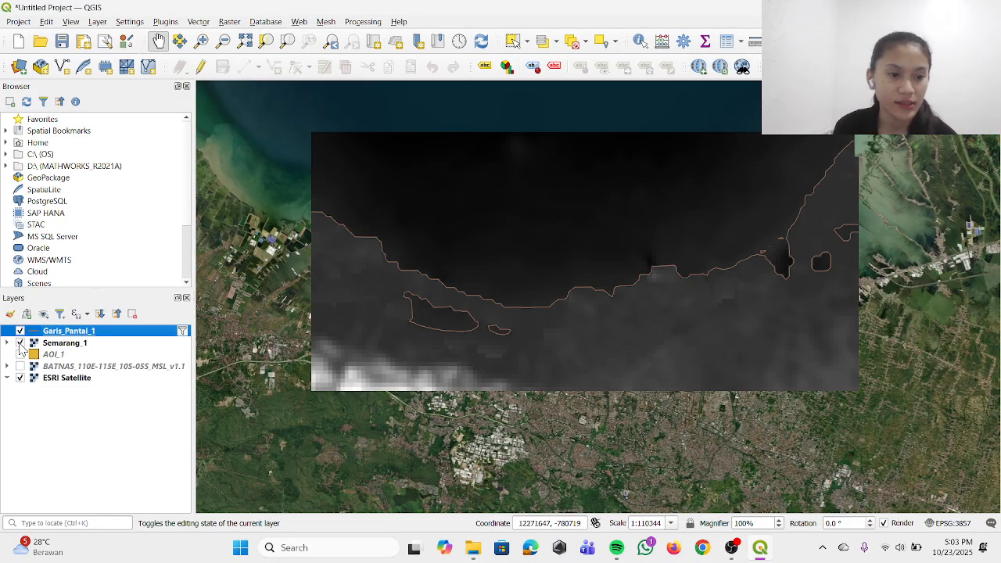
- Hide the Semarang_1 raster and compare the filtered contour lines with the coast on the satellite imagery
click(20, 343)
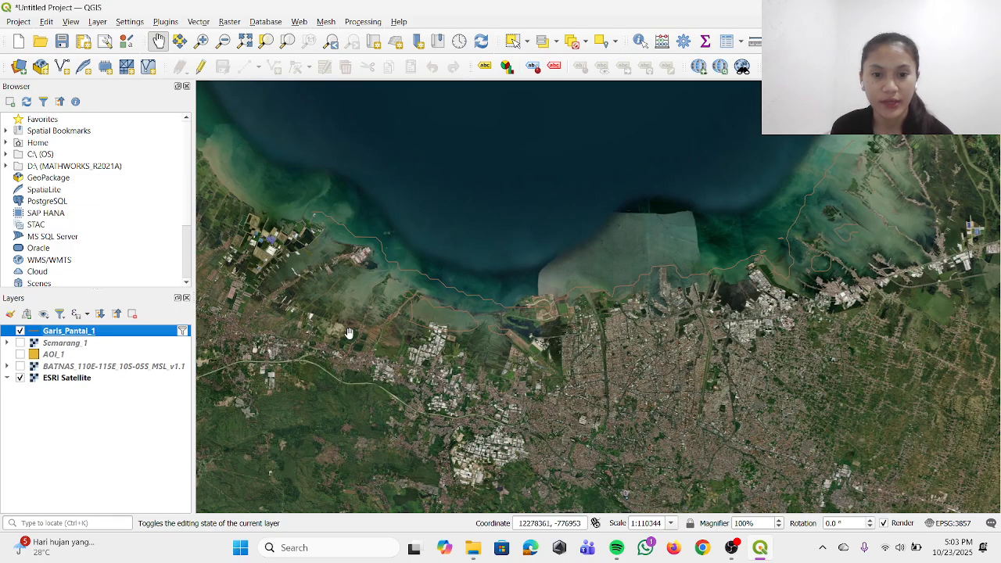
scroll(350, 333, down, 1)
scroll(349, 333, up, 3)
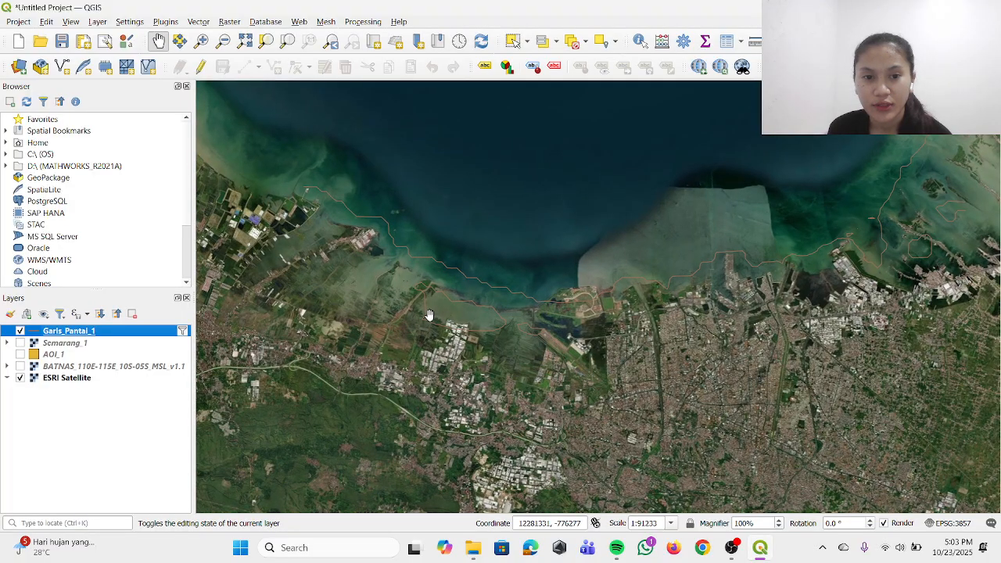
scroll(429, 316, down, 2)
scroll(429, 315, up, 1)
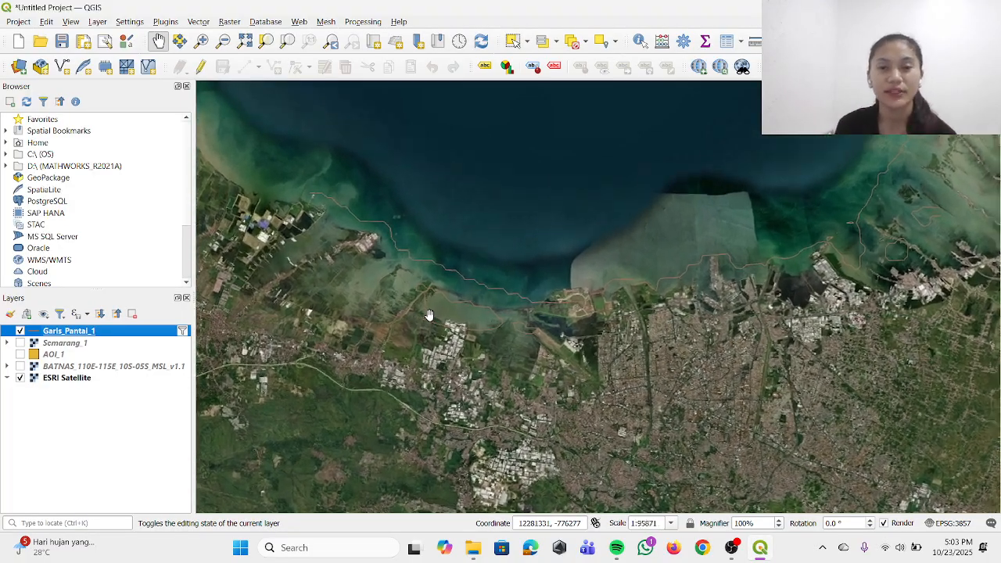
drag(492, 319, 404, 336)
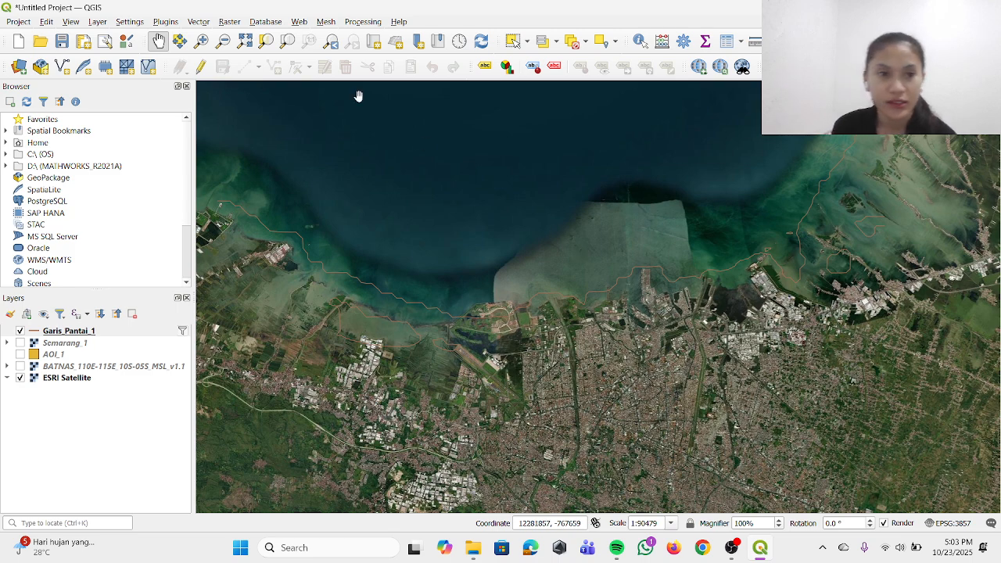
- Enable editing on Garis_Pantai_1 and delete the closed contours lying inland of the western coastline
click(200, 68)
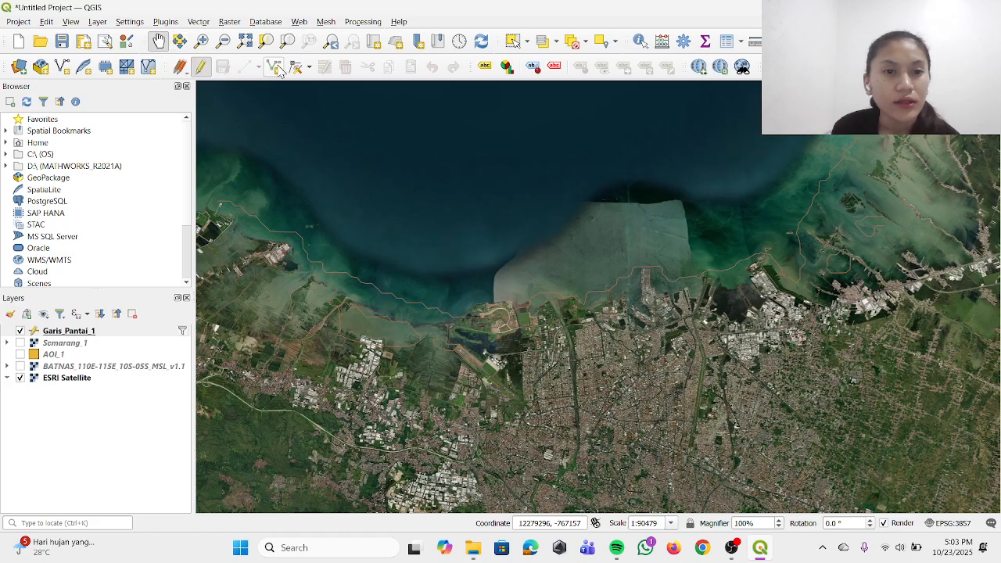
click(513, 43)
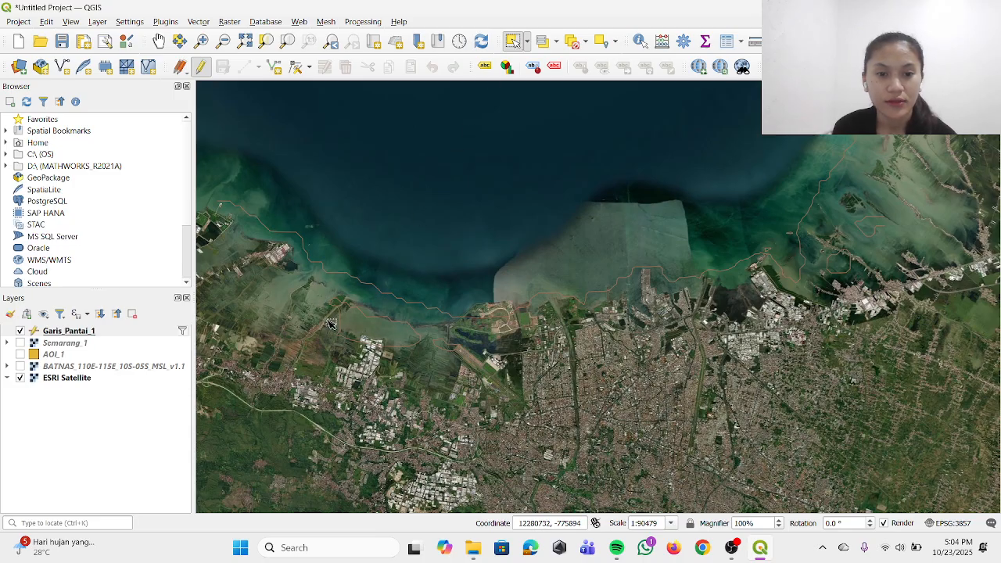
drag(328, 322, 473, 374)
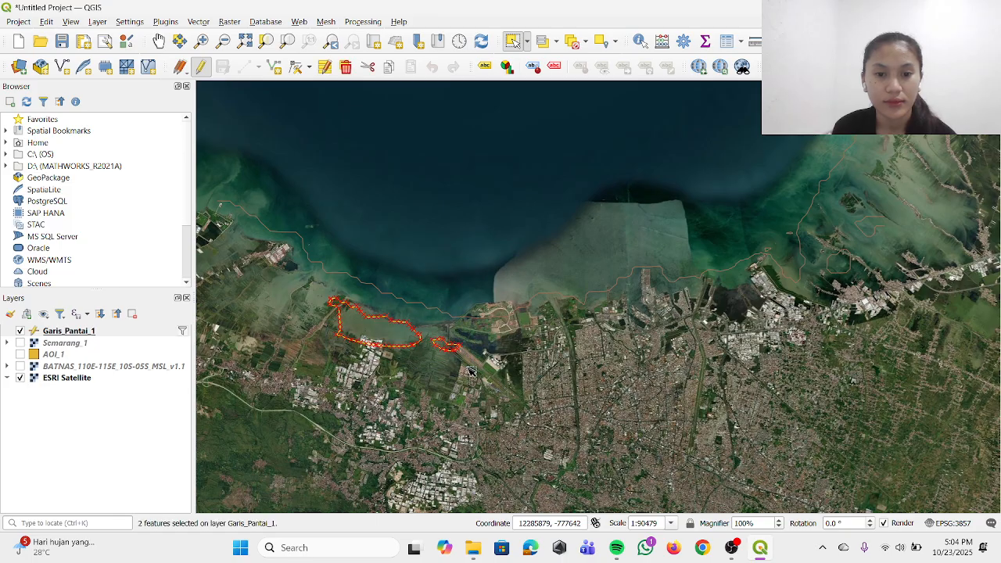
click(347, 69)
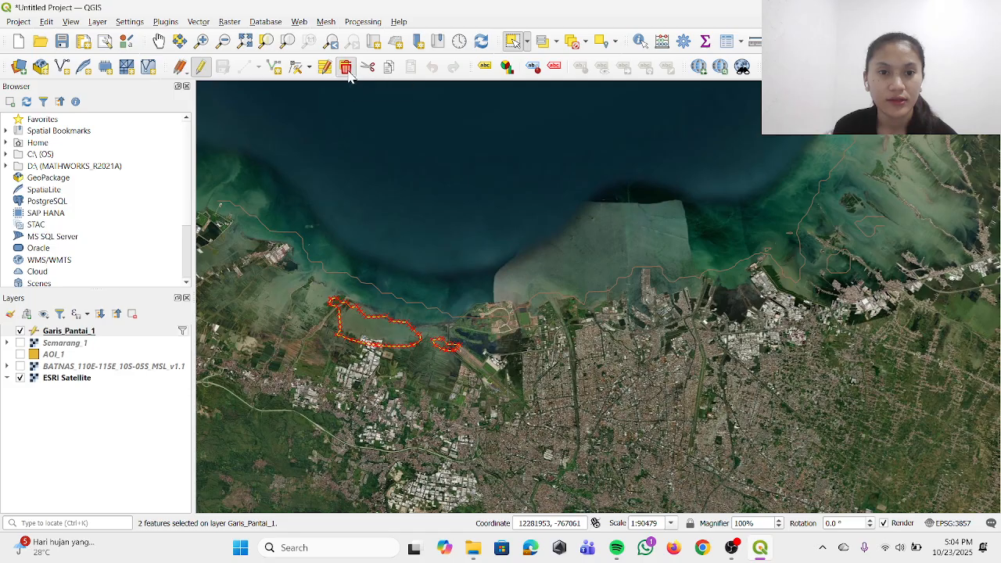
click(559, 291)
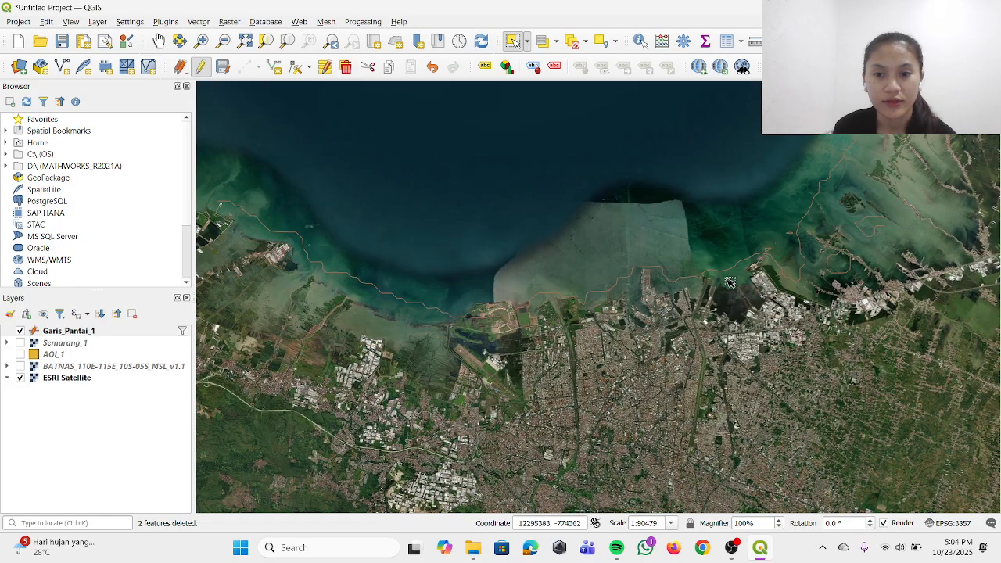
- Delete the open stray contour and the rounded closed contour lying east of the main coastline
click(892, 240)
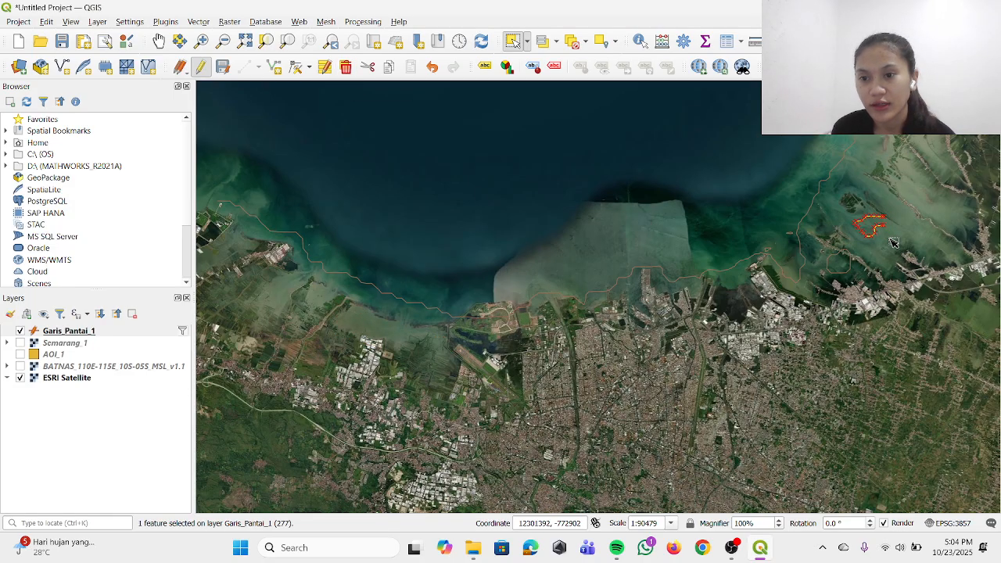
click(346, 69)
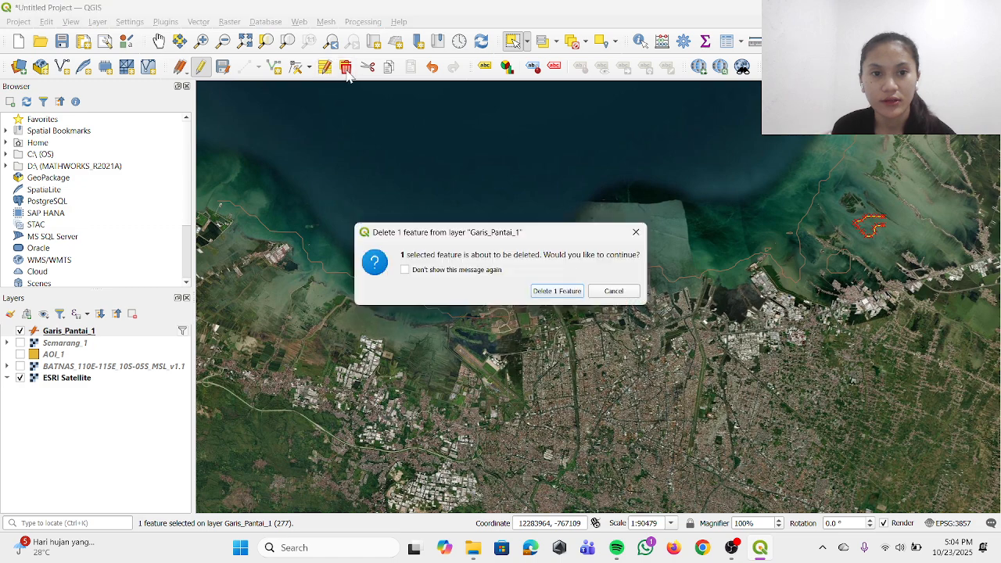
click(551, 291)
click(827, 254)
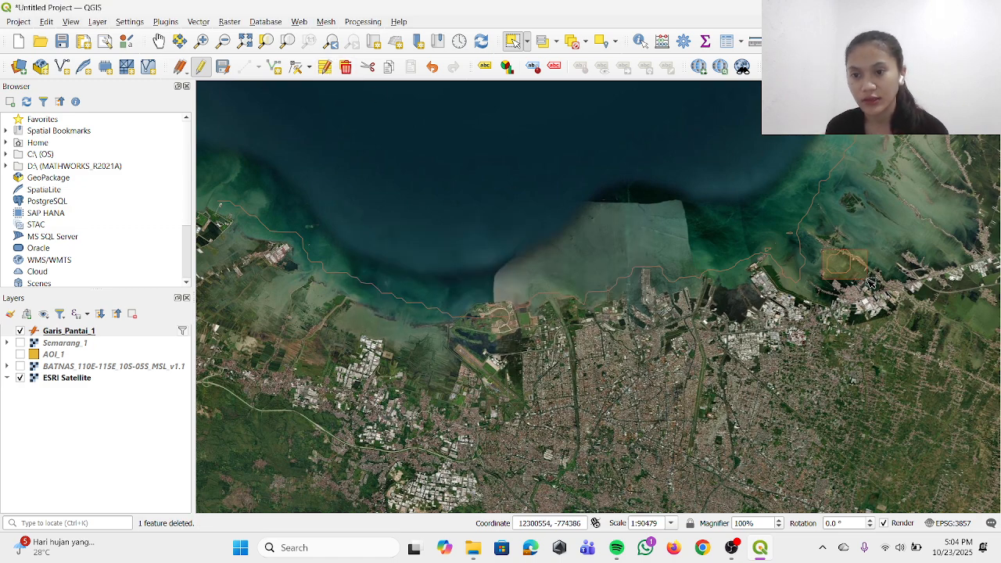
click(346, 69)
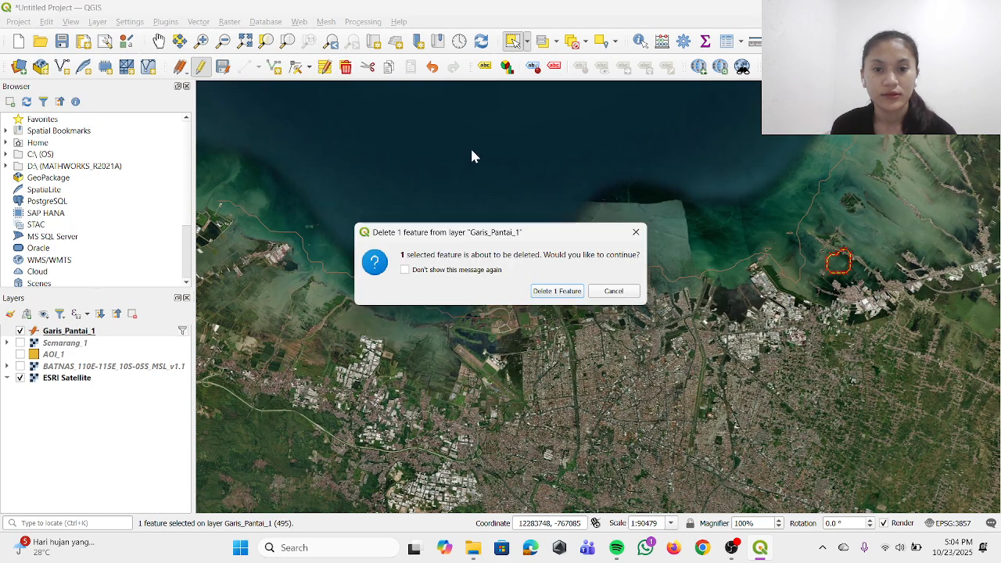
click(549, 291)
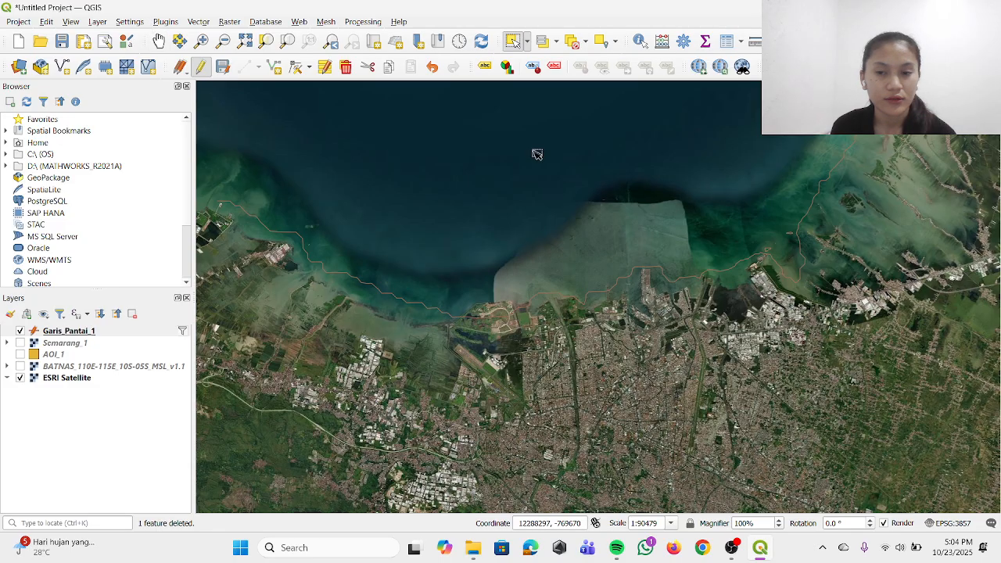
- Delete the thin diamond-shaped contour in the water northeast of the rectangular pier, beside the eastern coastline
click(158, 41)
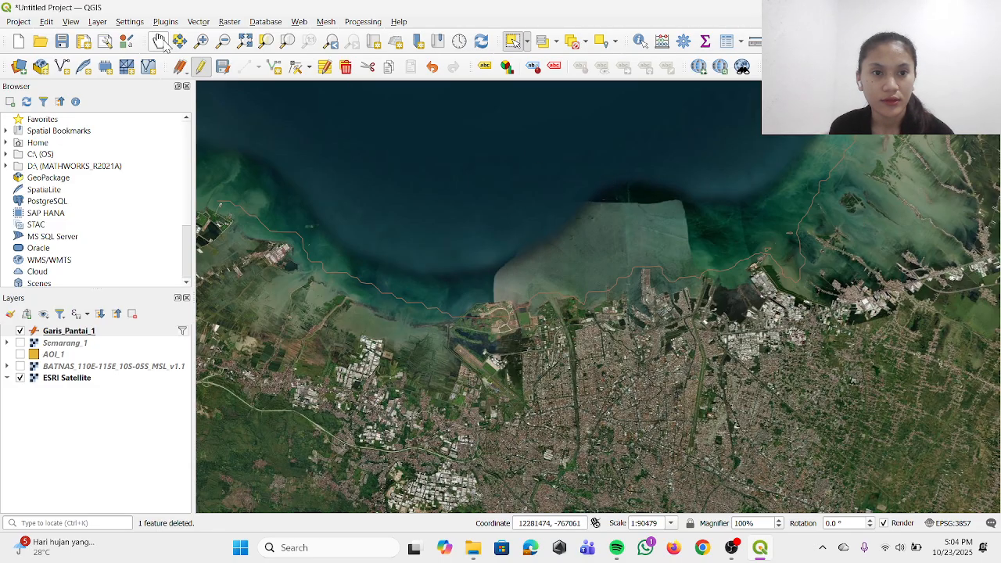
drag(697, 256, 476, 293)
scroll(475, 294, down, 2)
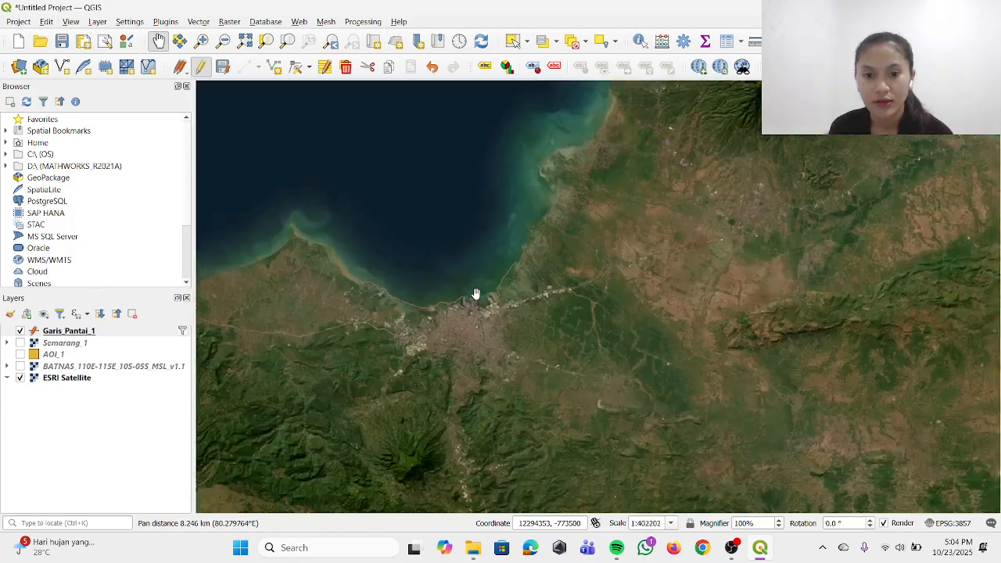
scroll(476, 293, up, 3)
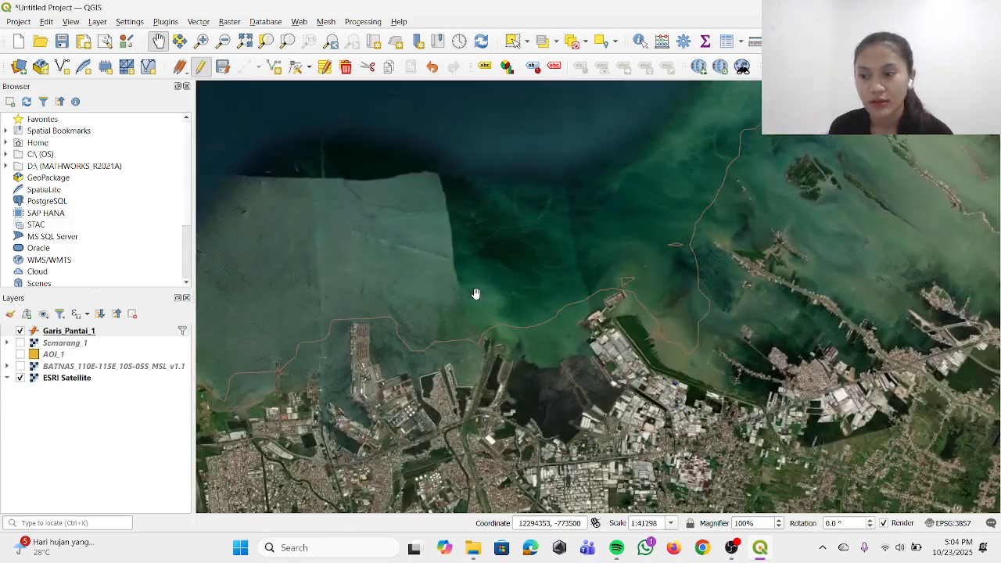
drag(600, 279, 394, 331)
scroll(510, 296, up, 2)
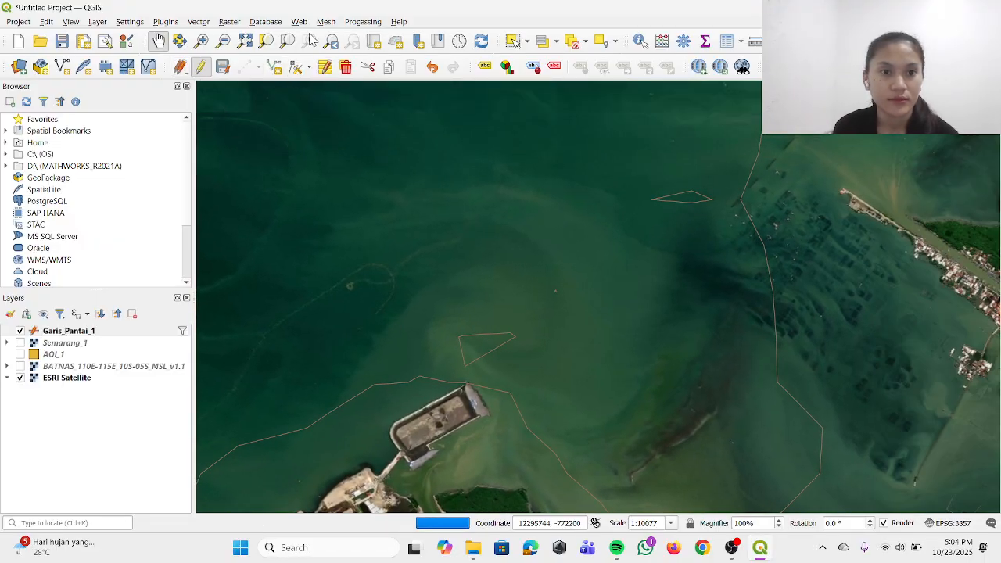
click(512, 42)
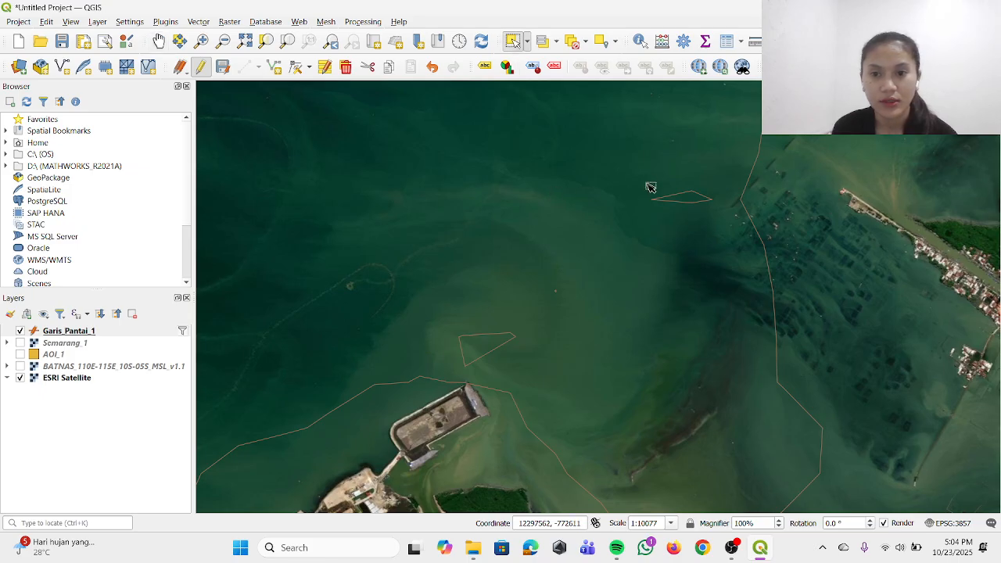
drag(647, 184, 708, 228)
click(346, 67)
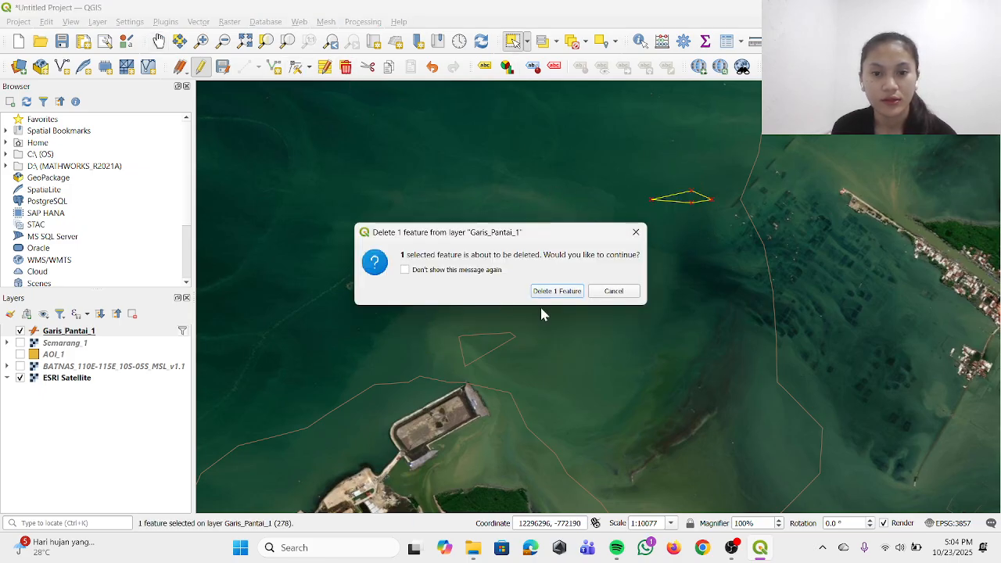
click(577, 297)
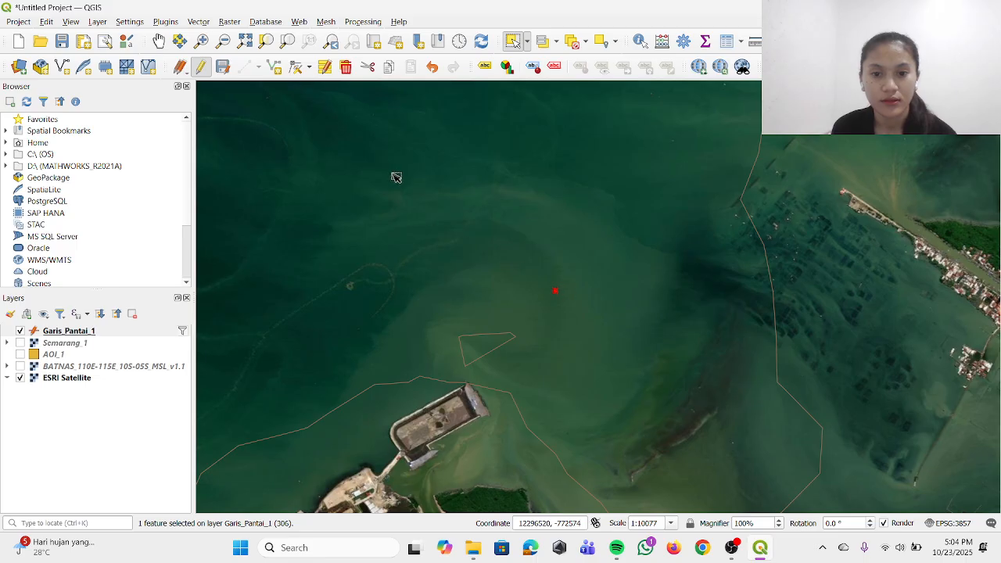
- Delete the tiny dot-like contour and the triangular contour in the water just north of the rectangular pier
click(345, 67)
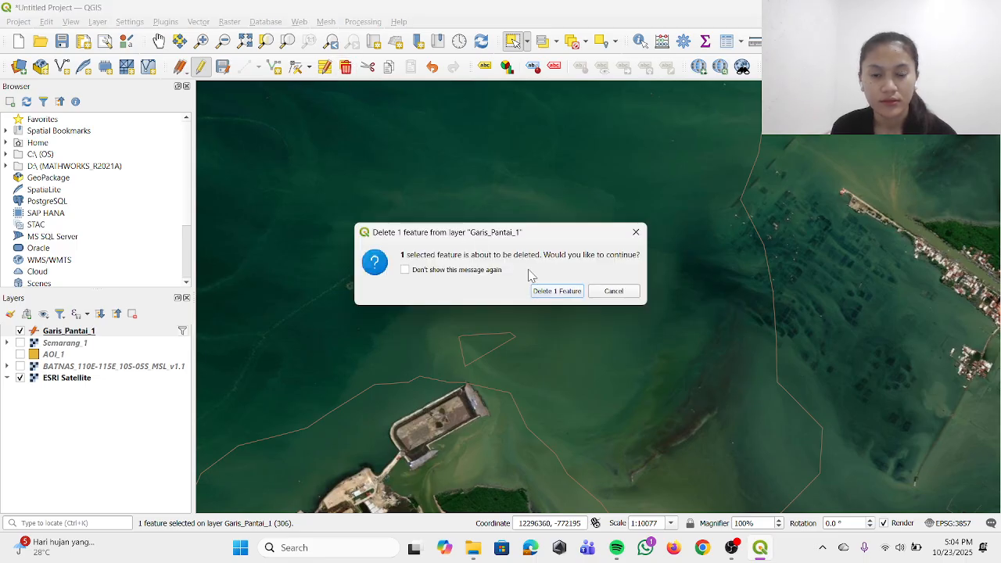
click(541, 292)
drag(468, 332, 529, 361)
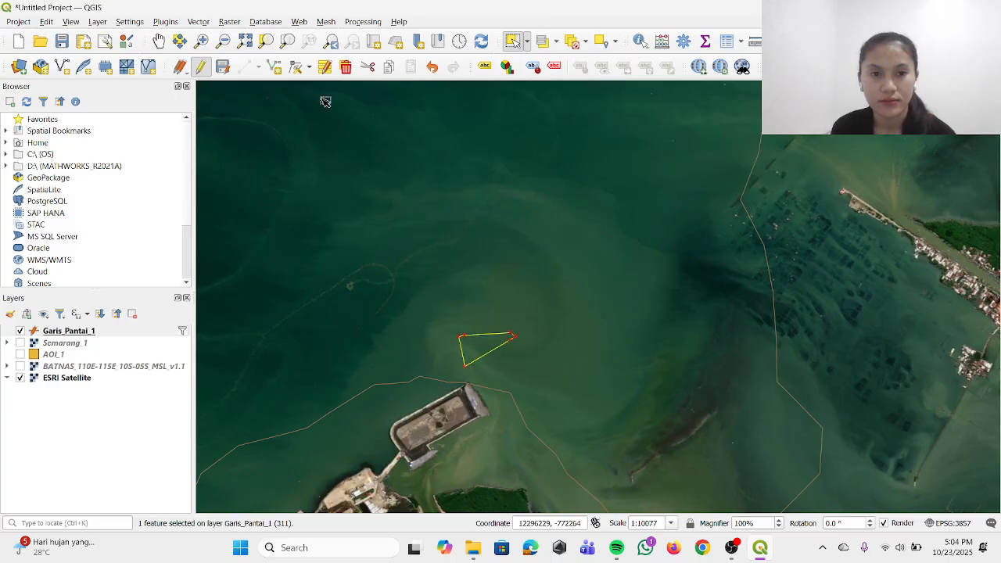
click(346, 67)
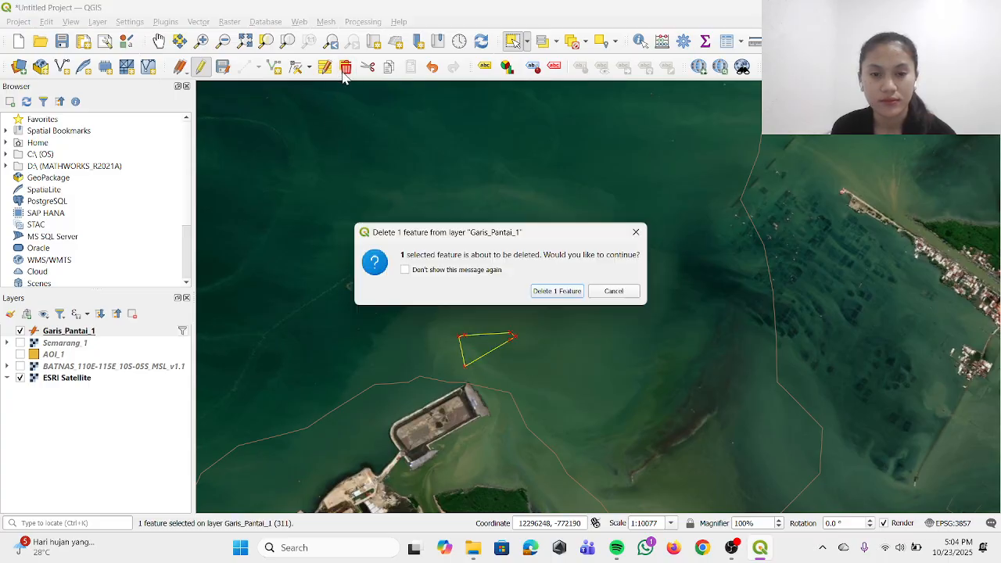
click(552, 290)
- Check the cleaned coastline around the harbour and open the attribute table of the Garis_Pantai_1 layer
scroll(356, 189, down, 2)
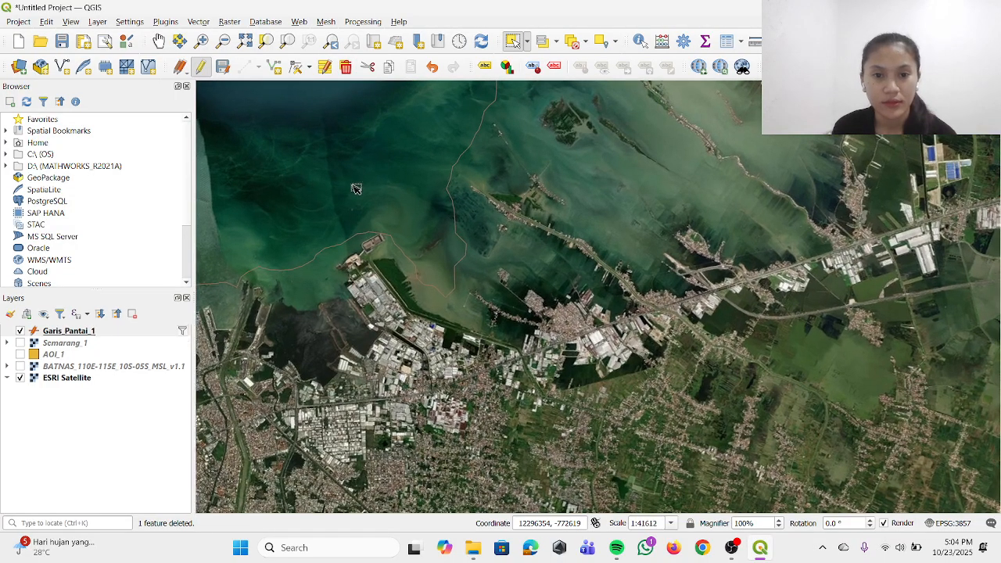
click(159, 41)
drag(344, 222, 724, 365)
drag(662, 353, 707, 354)
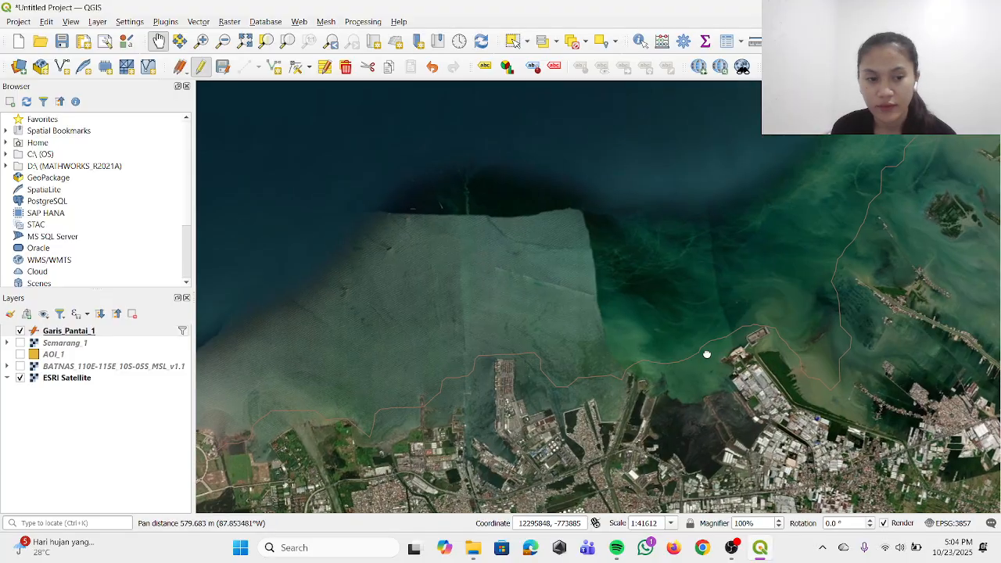
right_click(59, 333)
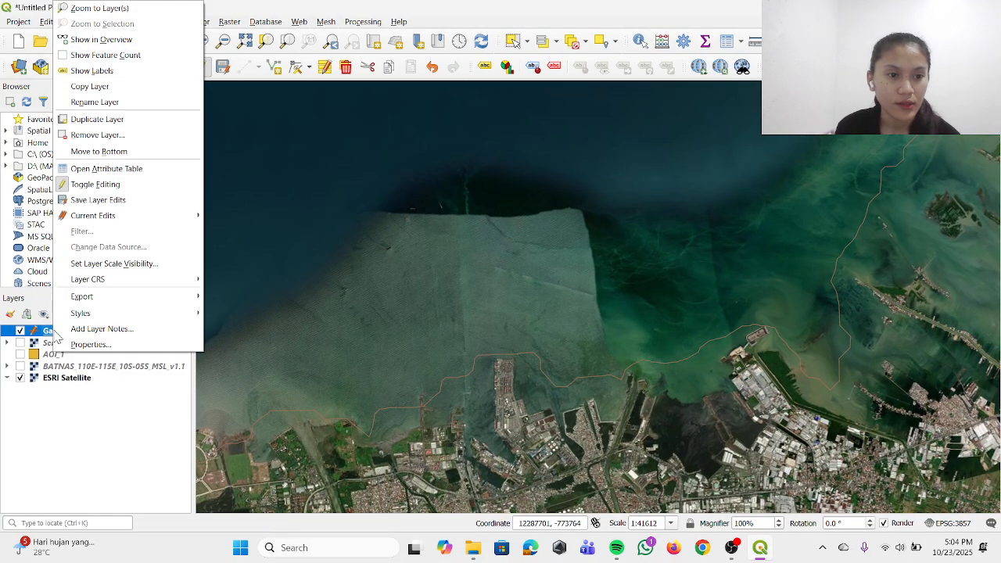
click(103, 169)
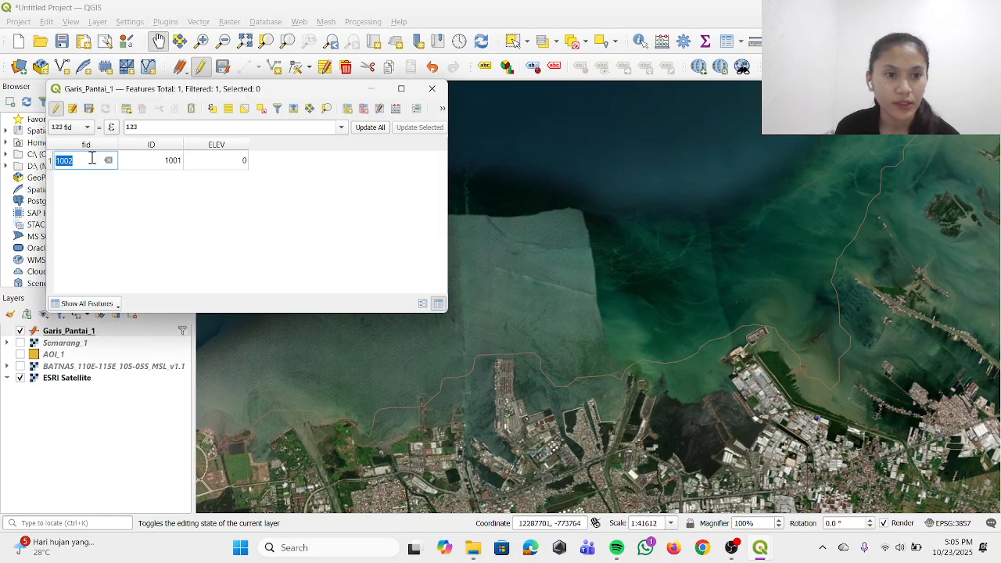
- Close the attribute table, save the current edits for all layers and end the editing session on Garis_Pantai_1
click(432, 88)
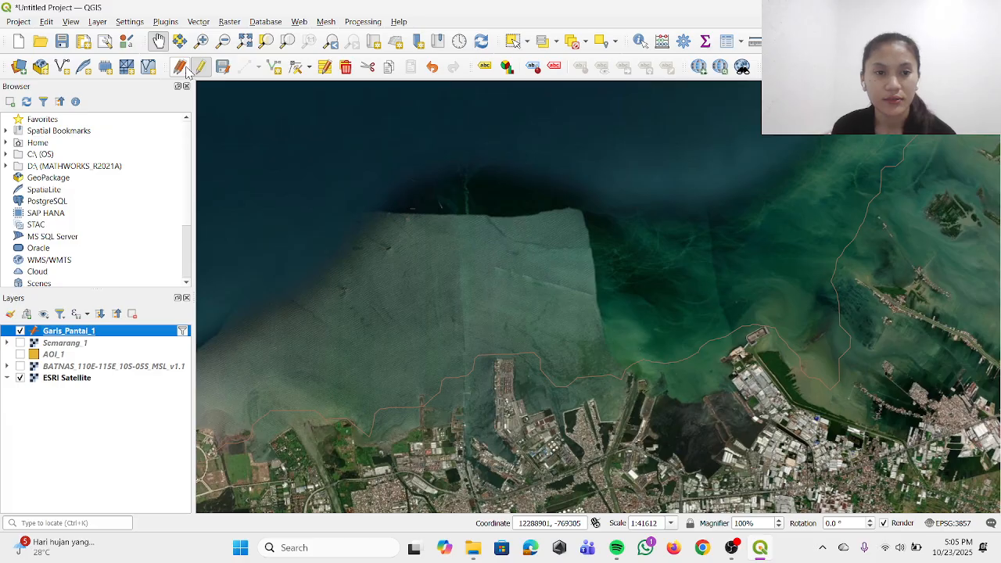
click(188, 70)
click(205, 132)
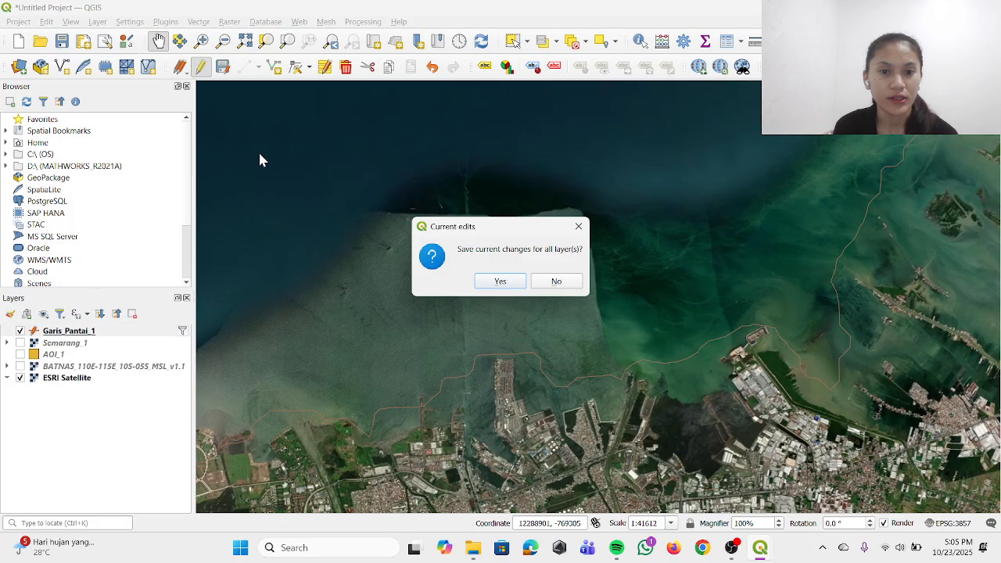
click(499, 284)
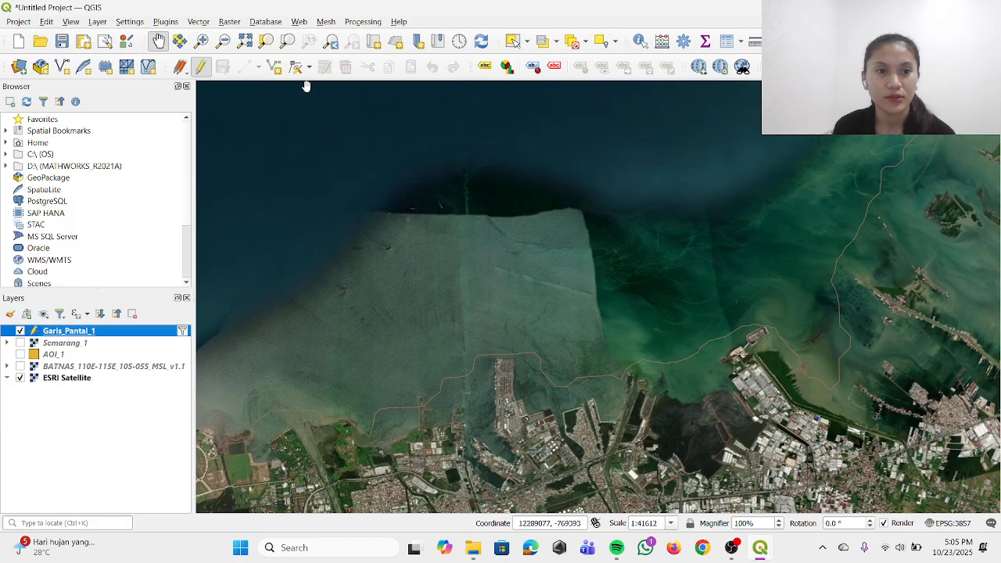
click(201, 69)
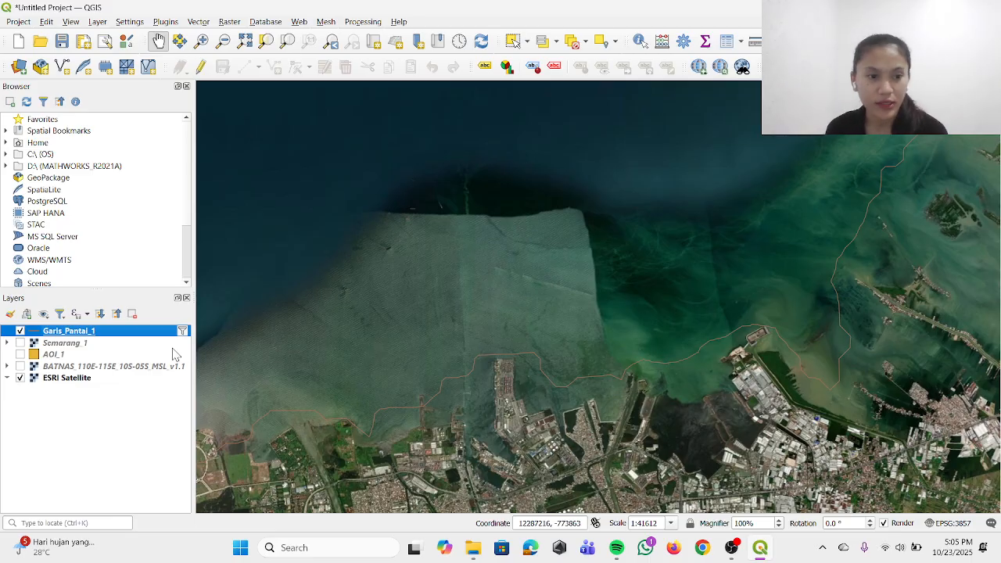
- Start exporting the features of the Garis_Pantai_1 layer in ESRI Shapefile format
right_click(85, 335)
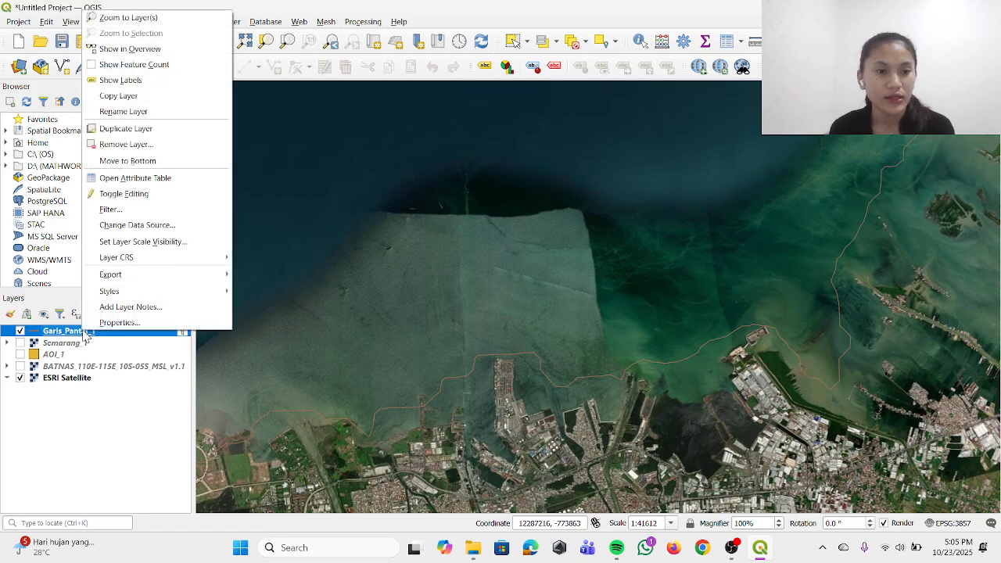
mouse_move(128, 276)
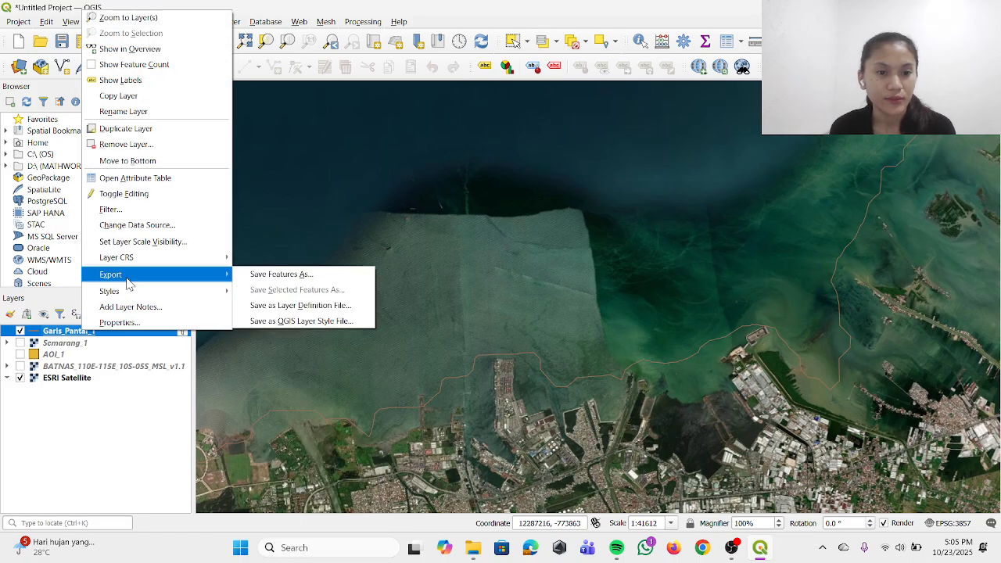
click(261, 275)
click(458, 89)
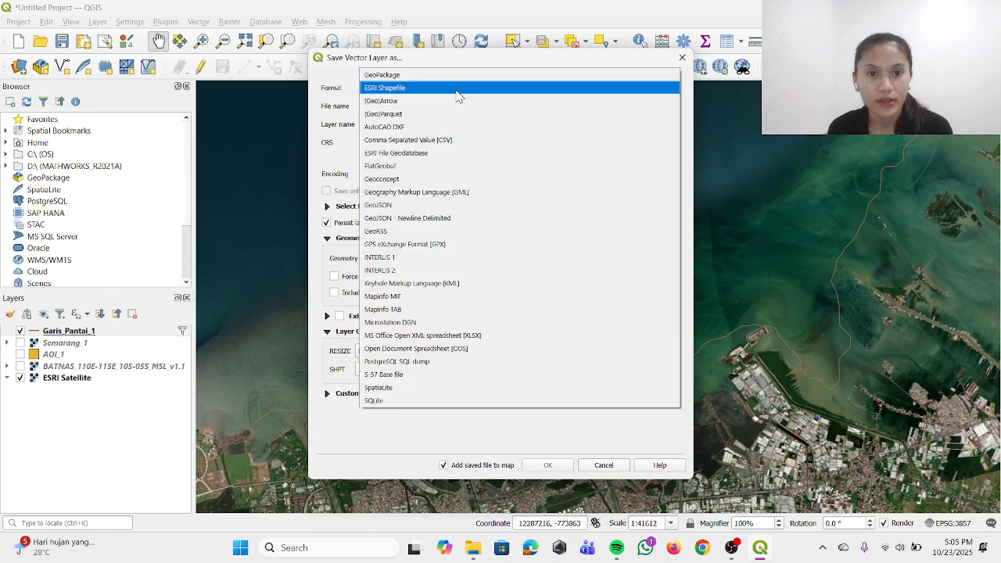
click(453, 93)
click(465, 107)
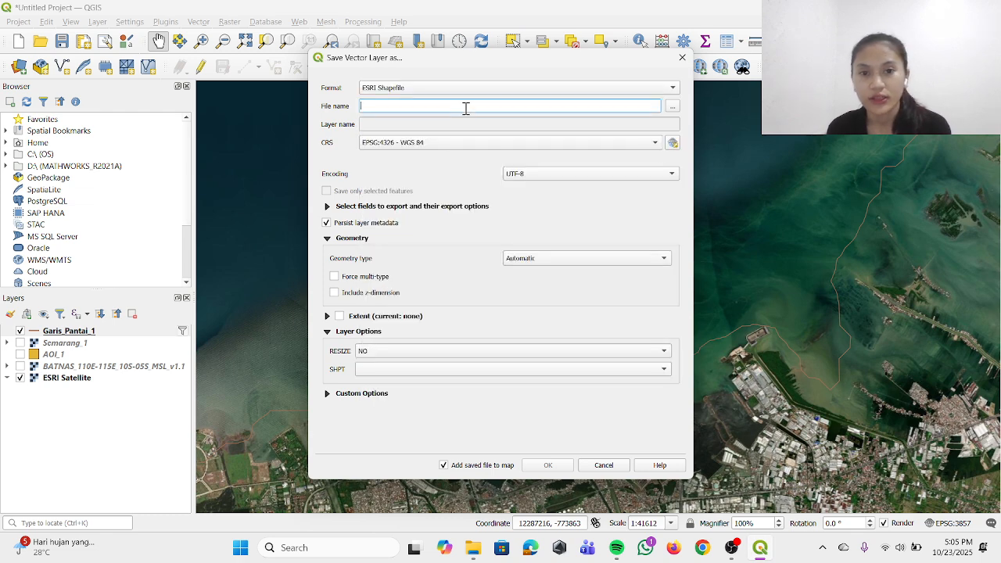
- Name the output file Garis_Pantai_Semarang_1 in the PERTEMUAN 2 folder and run the export
click(672, 110)
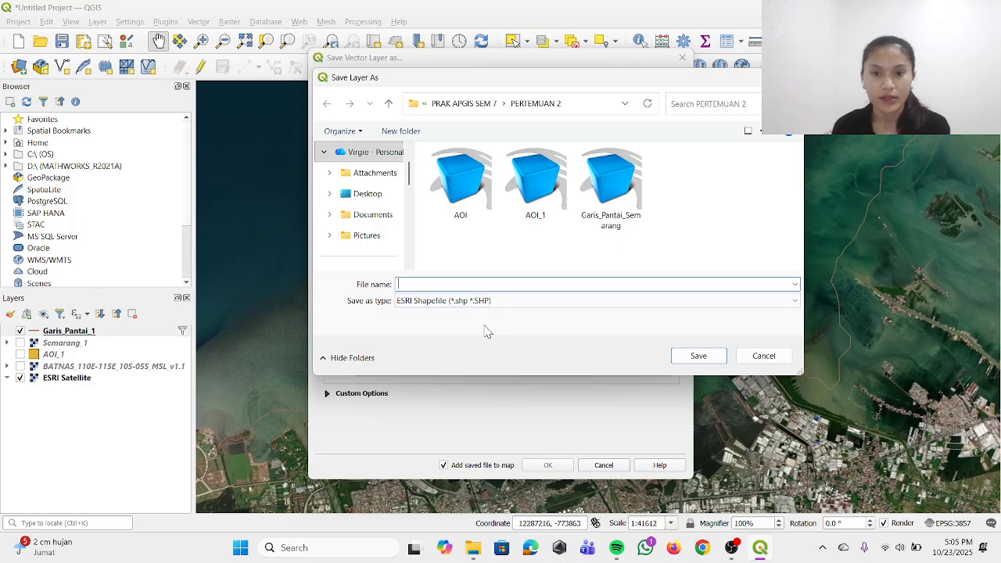
text(Garis)
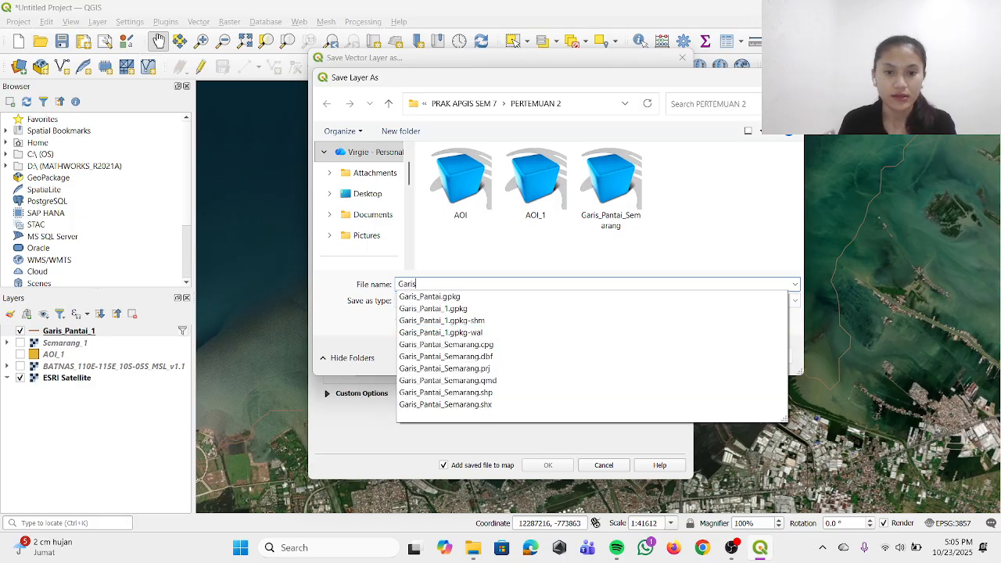
text(_Pantai)
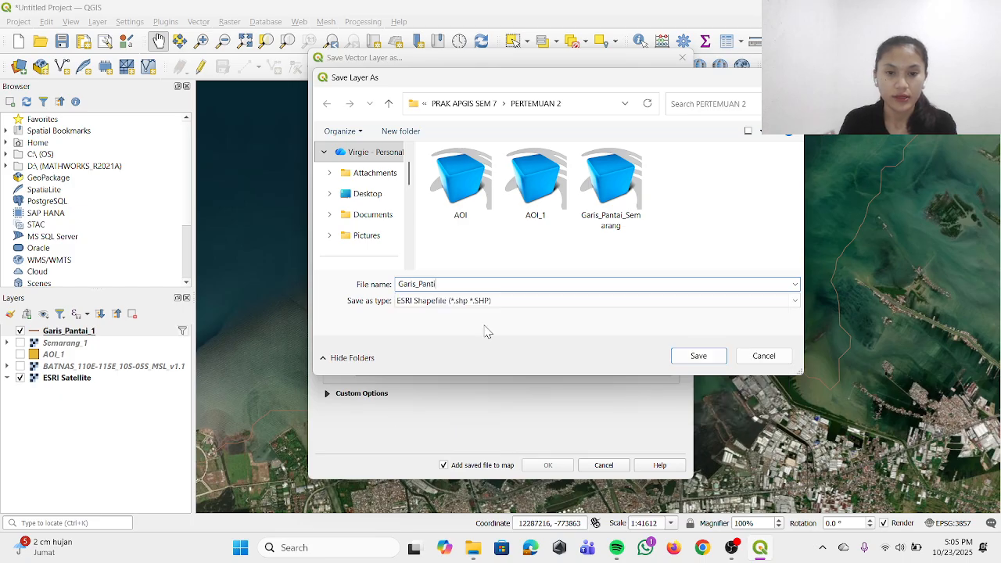
text(_Sema)
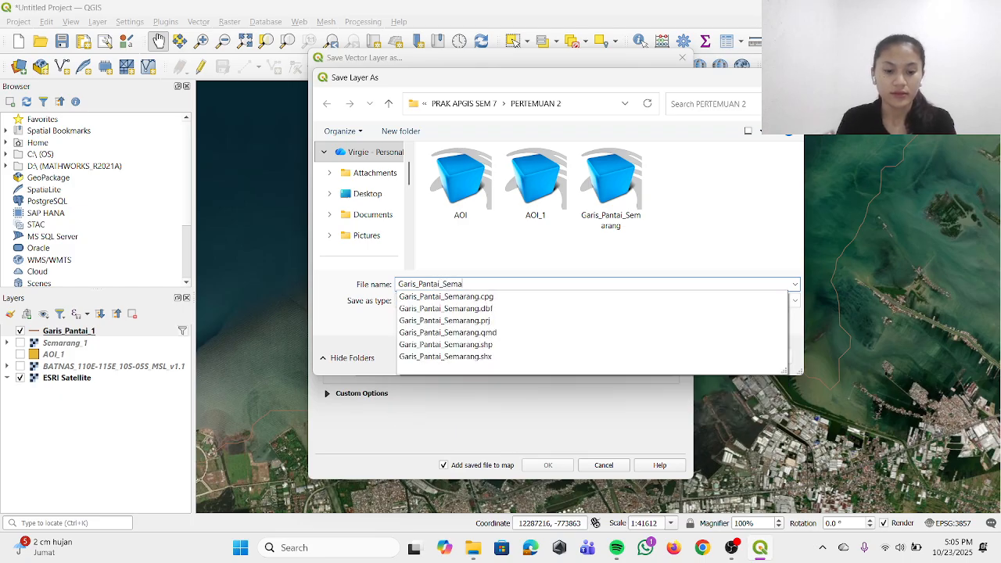
text(rang_1)
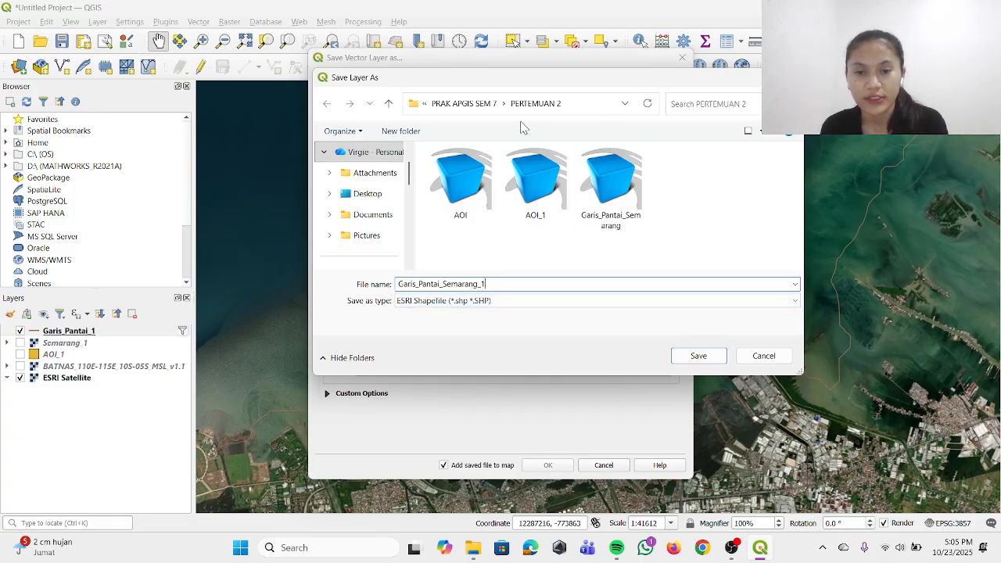
click(698, 357)
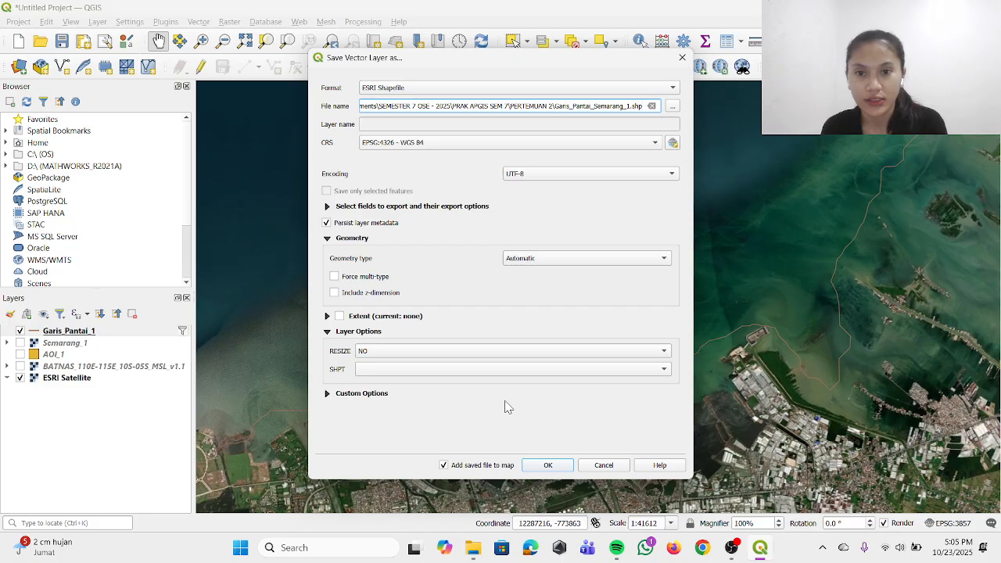
click(564, 468)
- Examine the exported Garis_Pantai_Semarang_1 coastline along its full length over the satellite imagery
scroll(498, 363, down, 1)
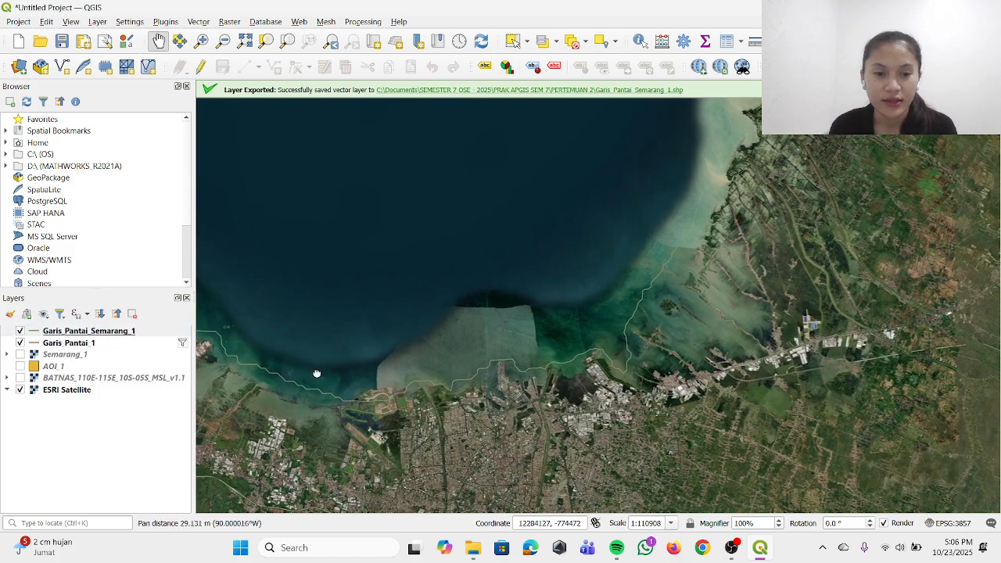
drag(318, 373, 431, 362)
scroll(444, 389, up, 1)
scroll(438, 368, down, 1)
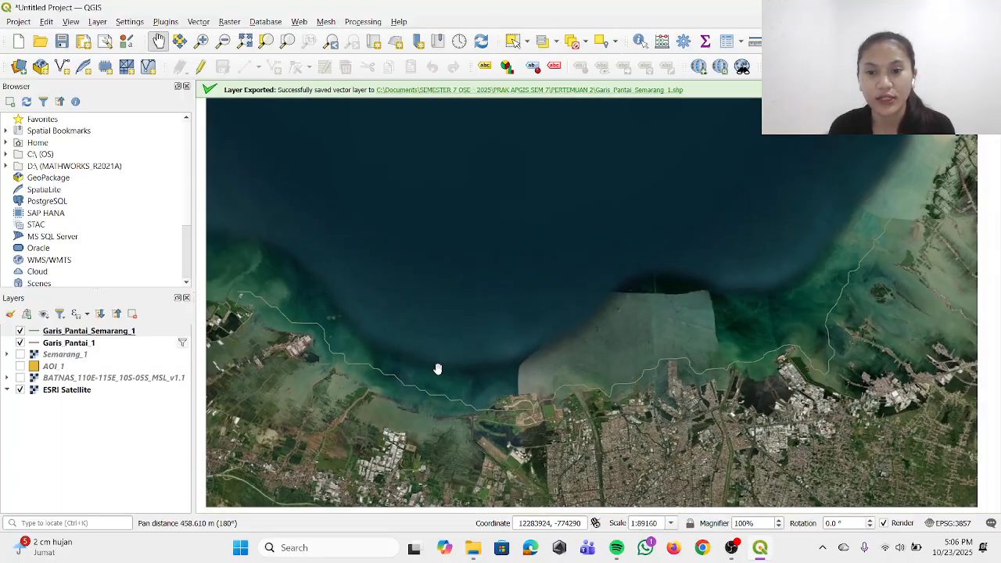
scroll(436, 366, down, 1)
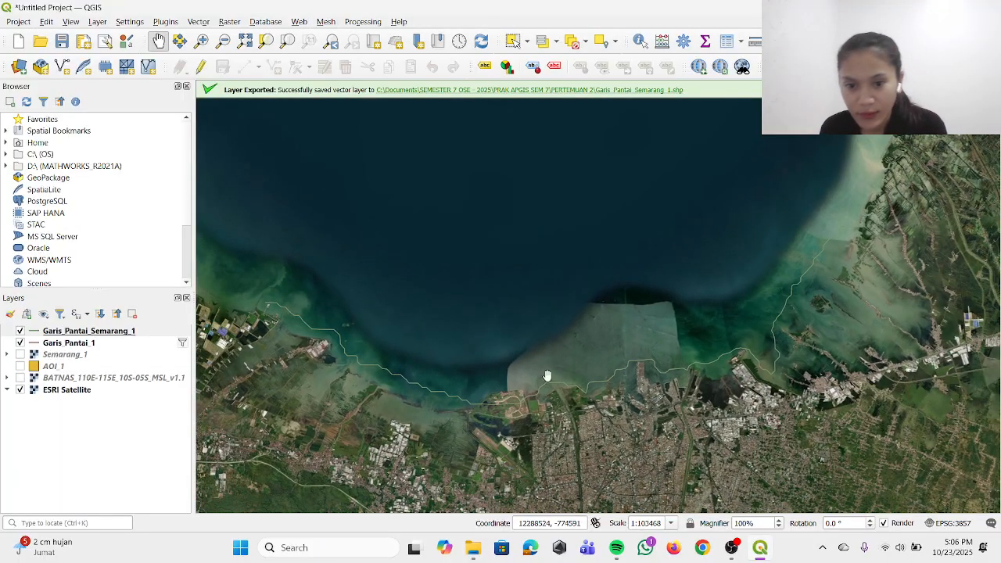
mouse_move(278, 309)
mouse_down()
mouse_move(310, 293)
mouse_move(291, 291)
mouse_move(275, 305)
mouse_up()
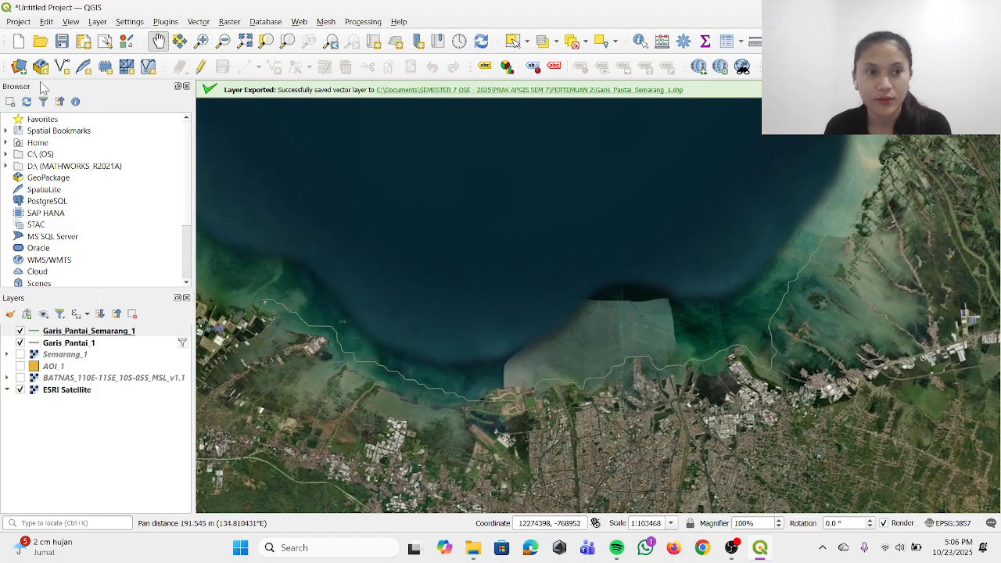
- Save the project as PERTEMUAN 2 in the PERTEMUAN 2 folder
click(22, 22)
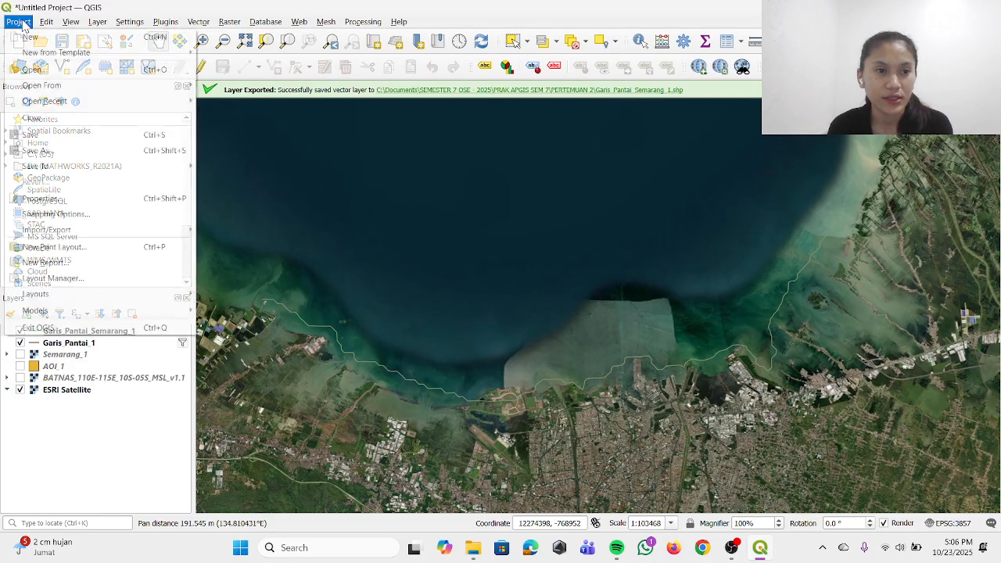
click(32, 135)
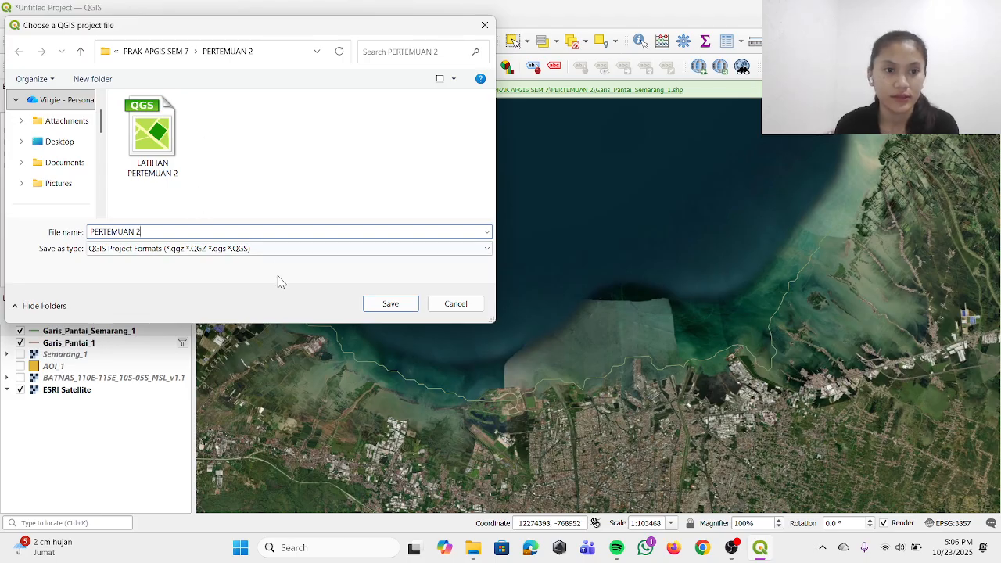
click(403, 305)
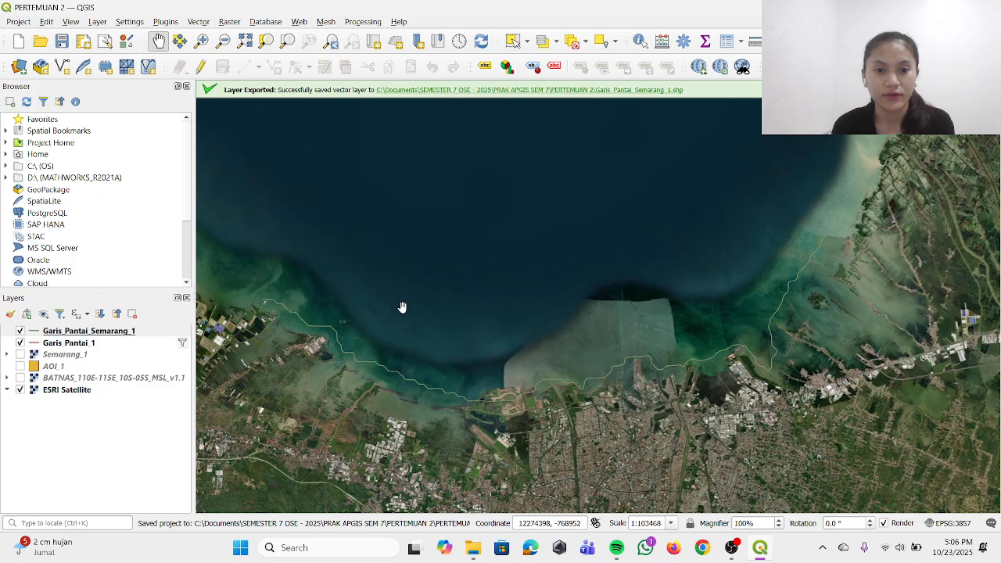
drag(595, 347, 589, 341)
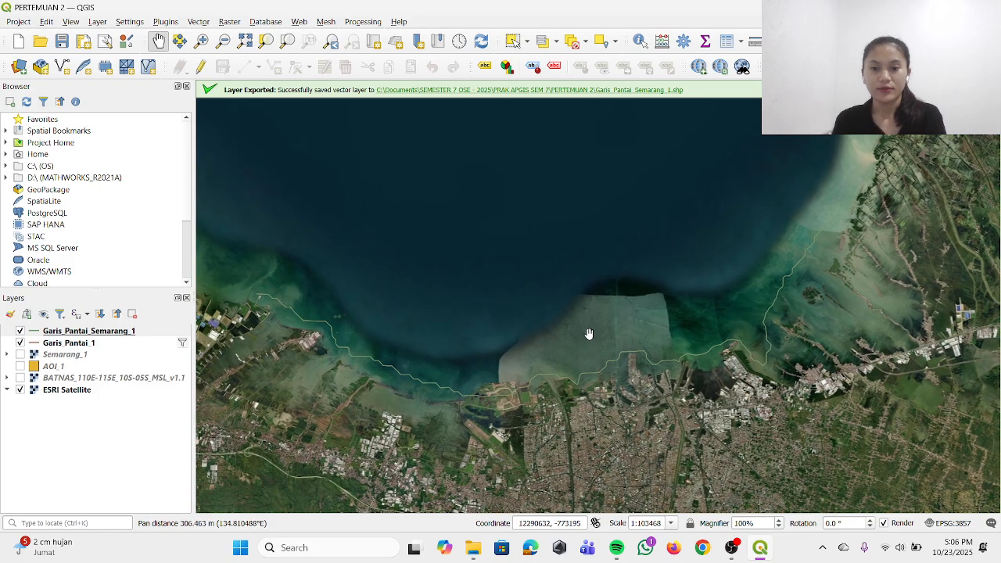